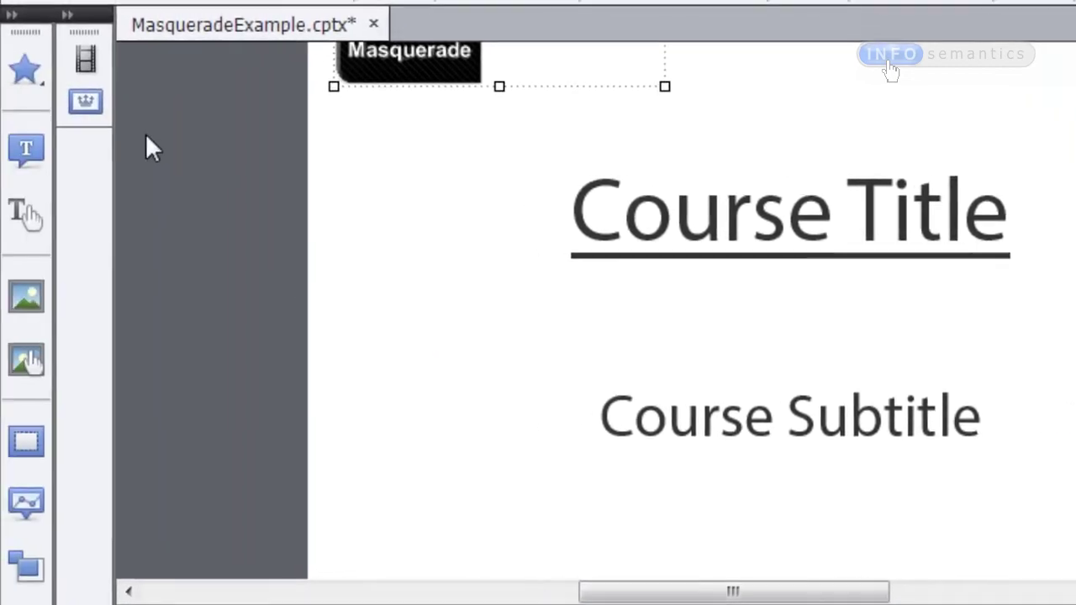
Draw a rectangle smart shape over the middle of the Course Title caption.
{"action": "left_click", "coordinate": [26, 76]}
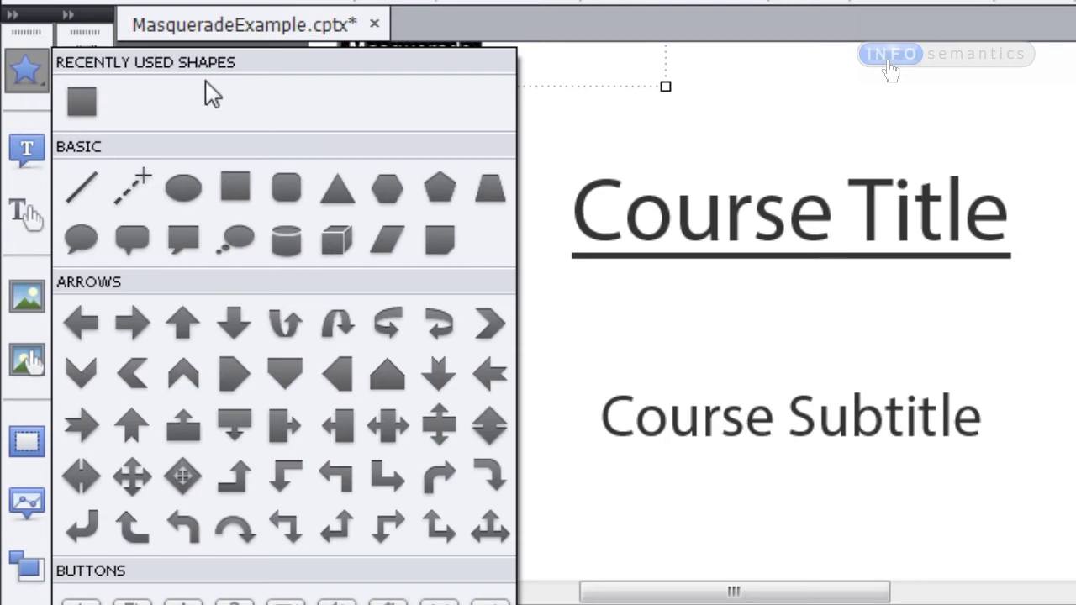
{"action": "left_click", "coordinate": [242, 192]}
{"action": "left_click_drag", "start_coordinate": [430, 124], "coordinate": [678, 307]}
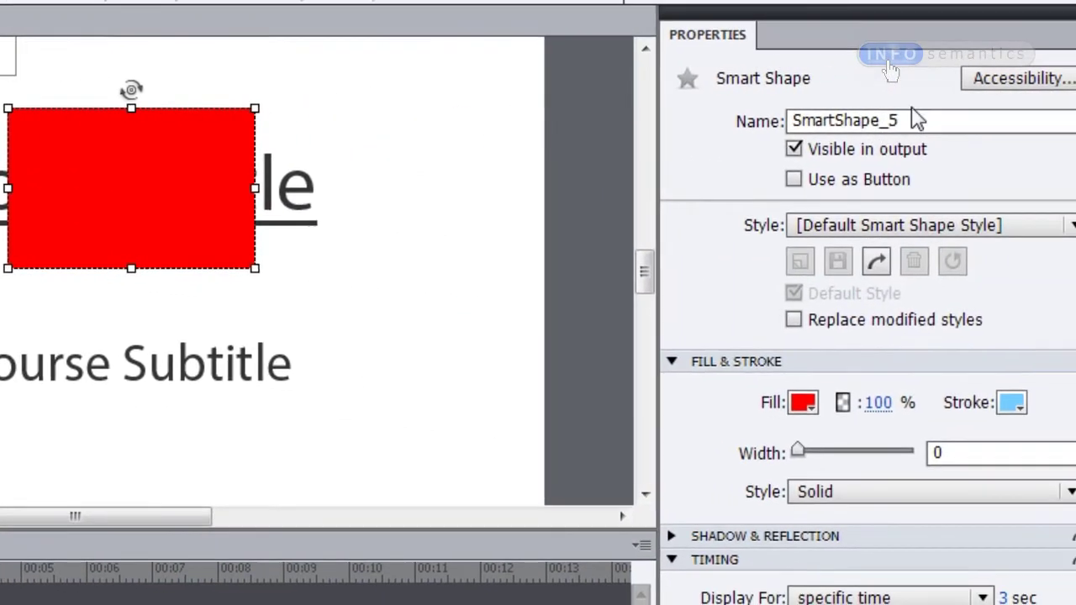
Rename the red rectangle masker1 and confirm the Course Title caption is named maskee1.
{"action": "double_click", "coordinate": [923, 124]}
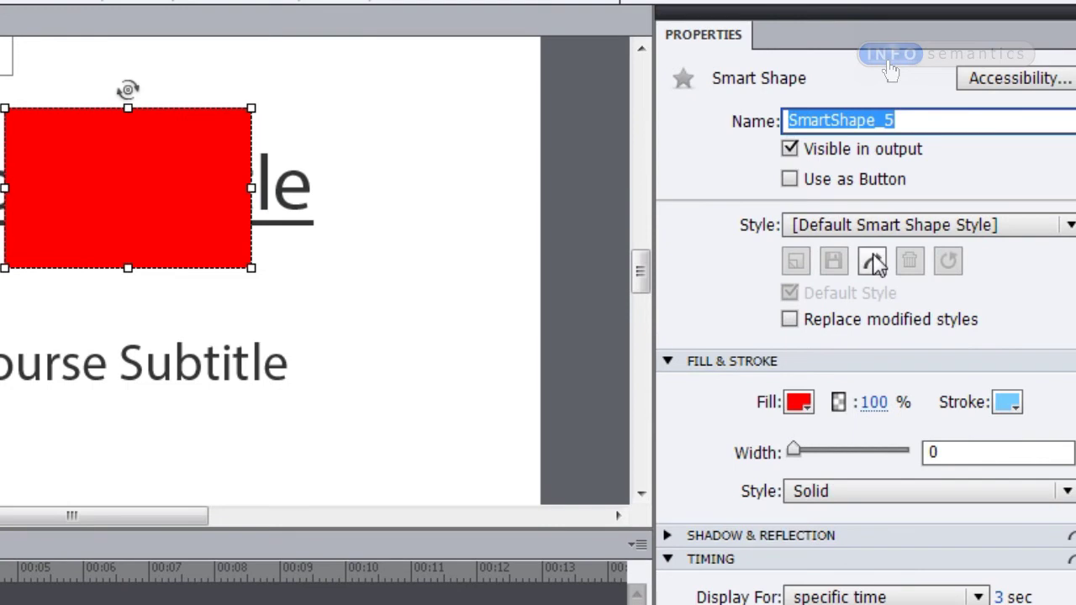
{"action": "type", "text": "masker1"}
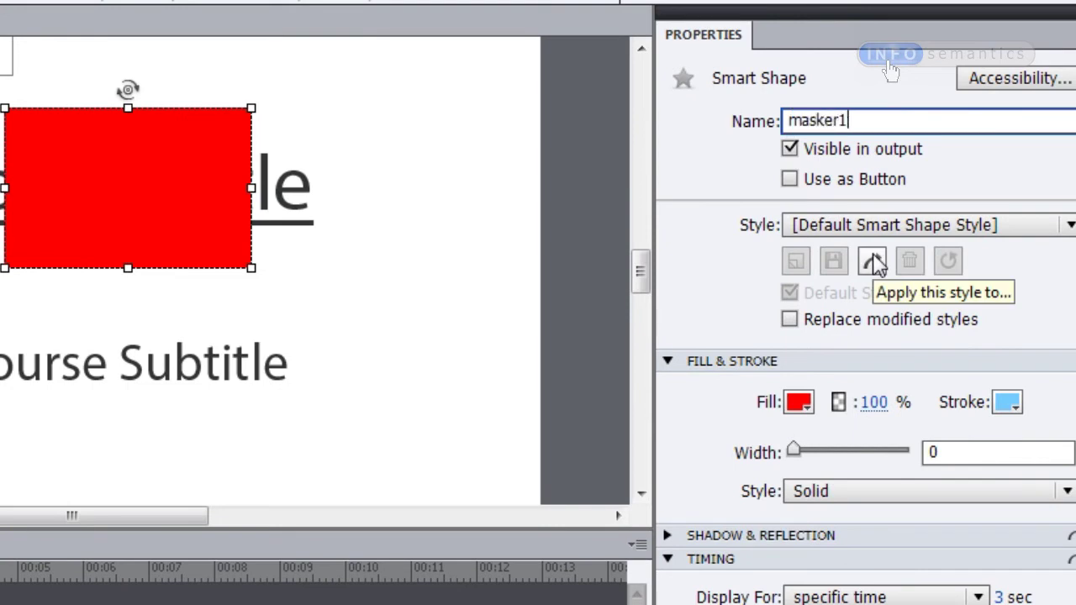
{"action": "left_click", "coordinate": [397, 296]}
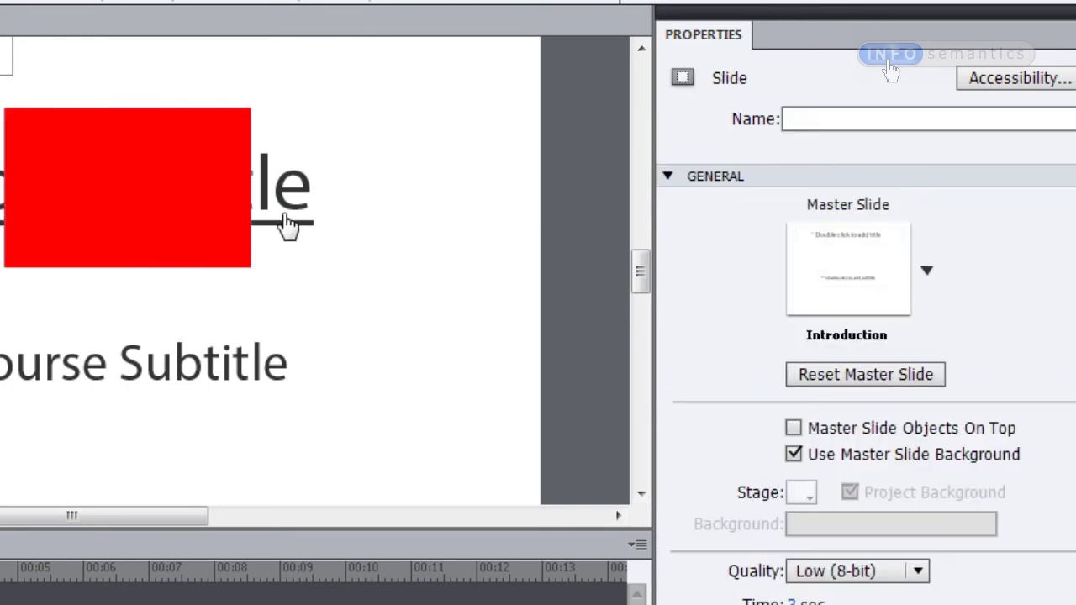
{"action": "left_click", "coordinate": [286, 223]}
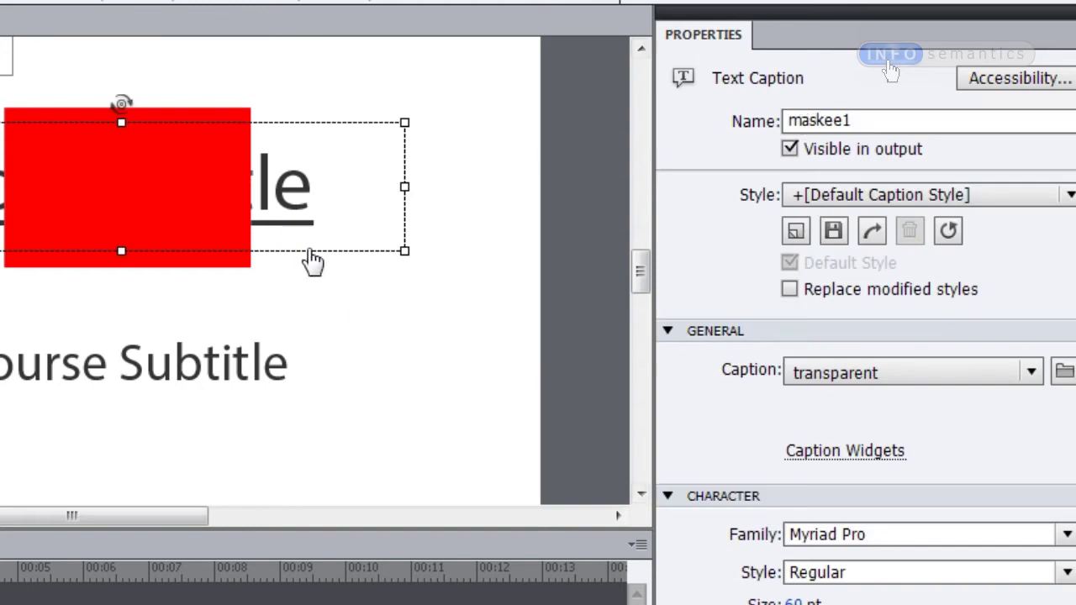
{"action": "left_click", "coordinate": [348, 293]}
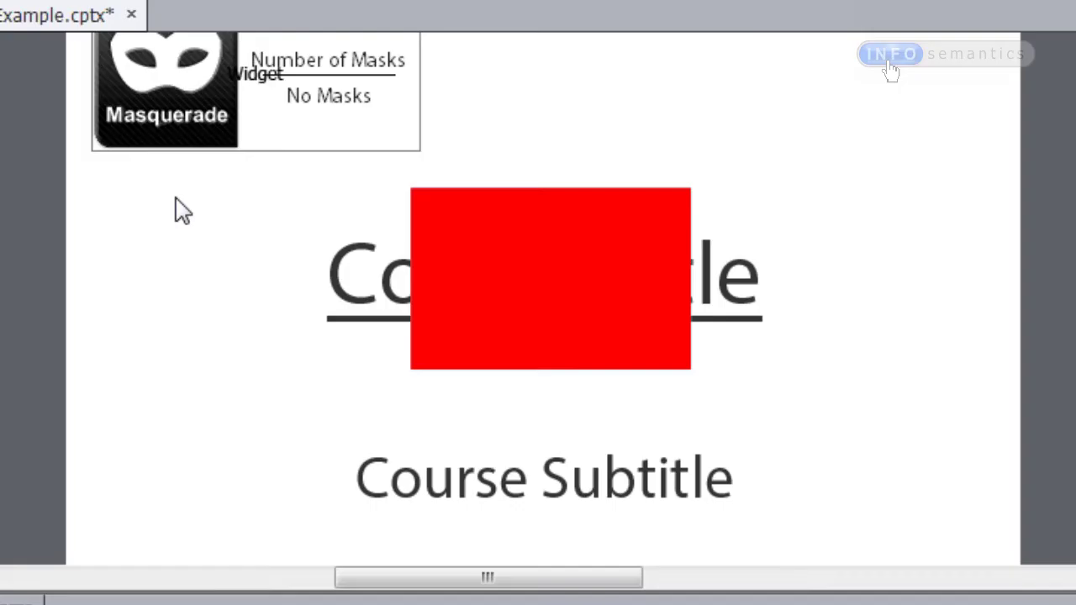
In the Masquerade widget settings, set Mask to masker1 and Maskee to maskee1.
{"action": "scroll", "coordinate": [183, 210], "scroll_direction": "up", "scroll_amount": 1}
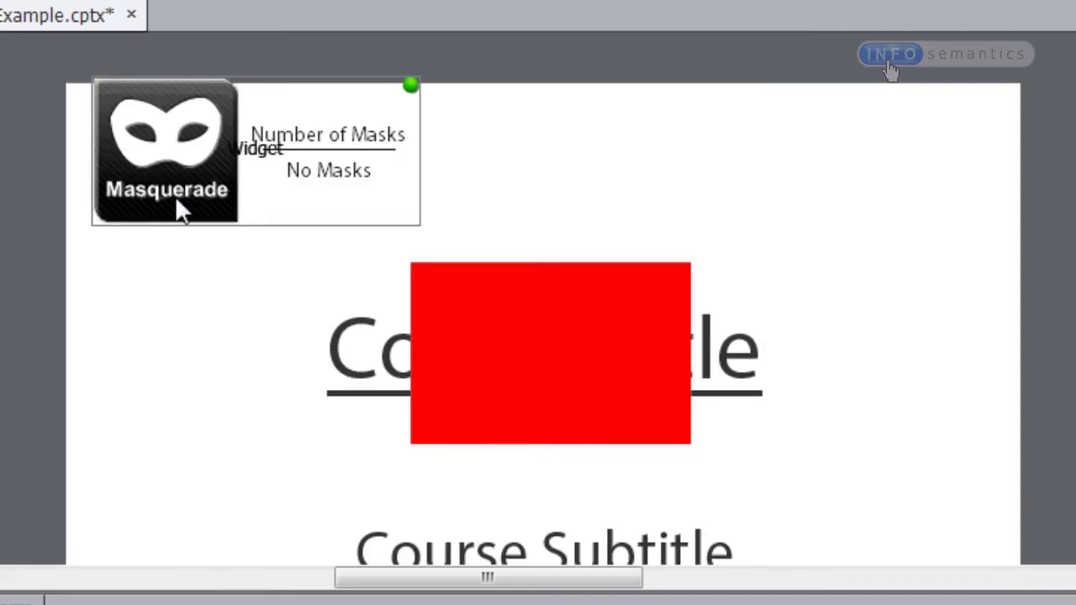
{"action": "left_click", "coordinate": [192, 168]}
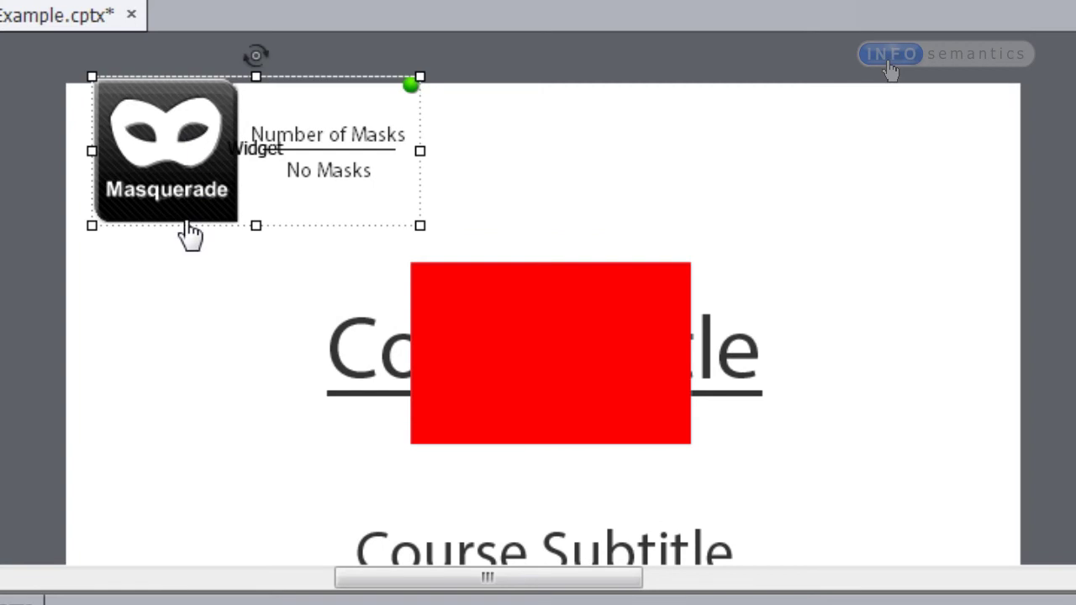
{"action": "double_click", "coordinate": [173, 180]}
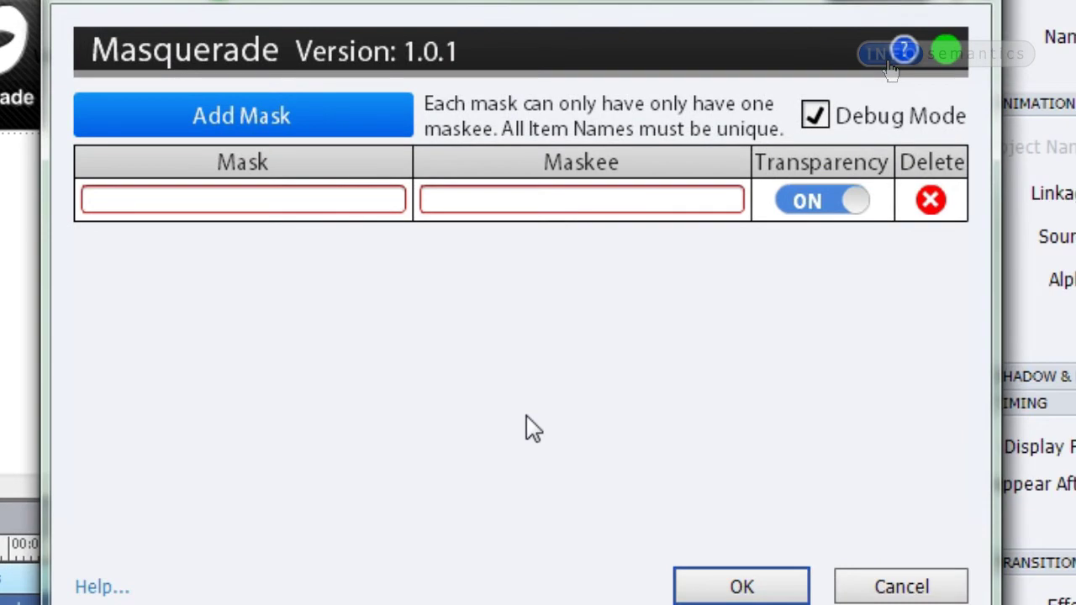
{"action": "left_click", "coordinate": [228, 191]}
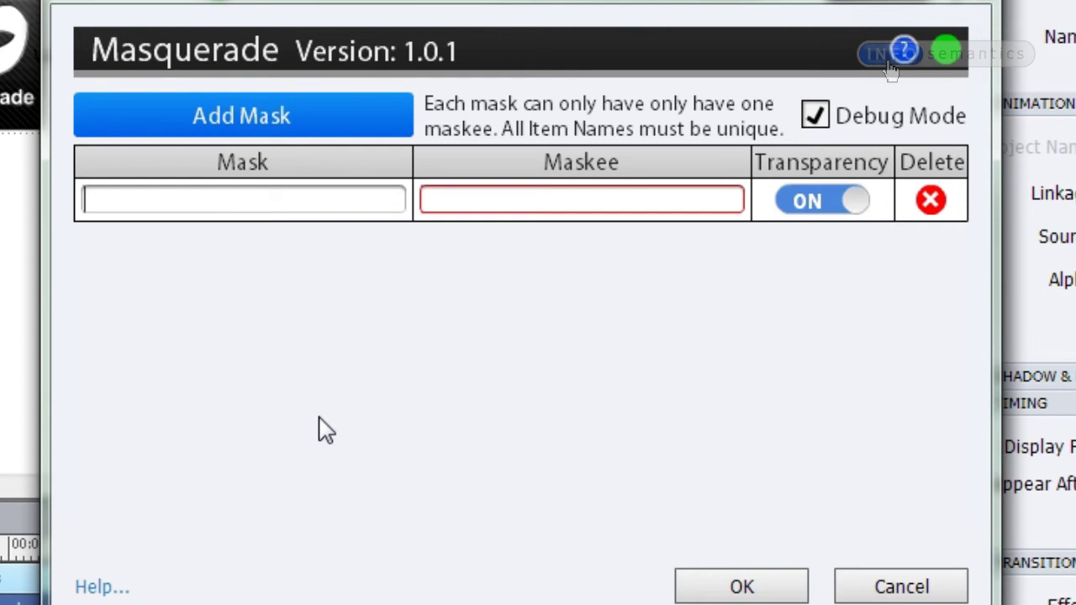
{"action": "type", "text": "masker"}
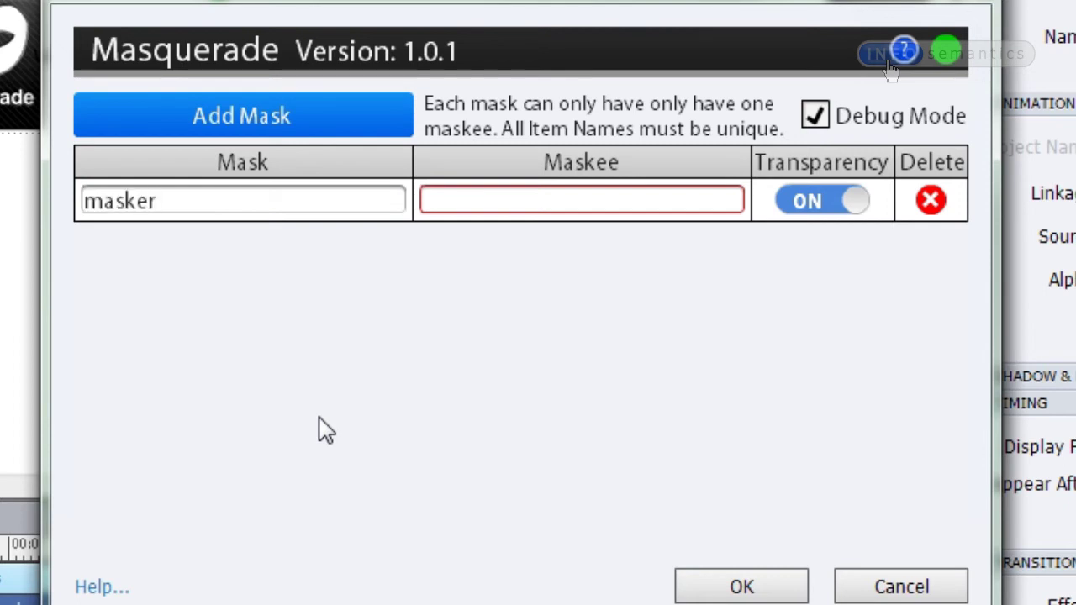
{"action": "type", "text": "1"}
{"action": "left_click", "coordinate": [500, 201]}
{"action": "type", "text": "mask"}
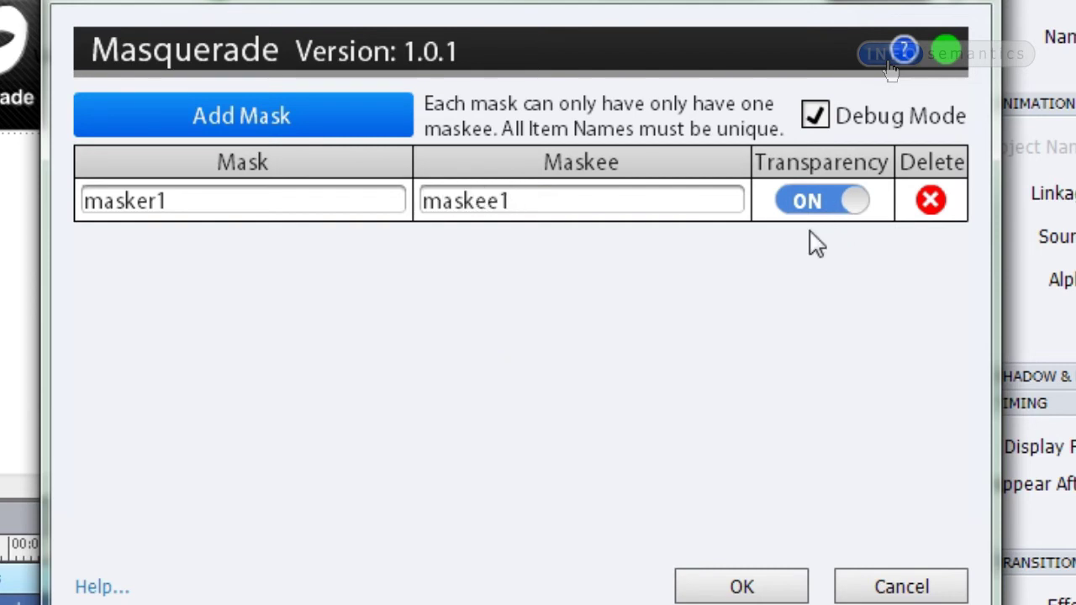
{"action": "left_click", "coordinate": [743, 587]}
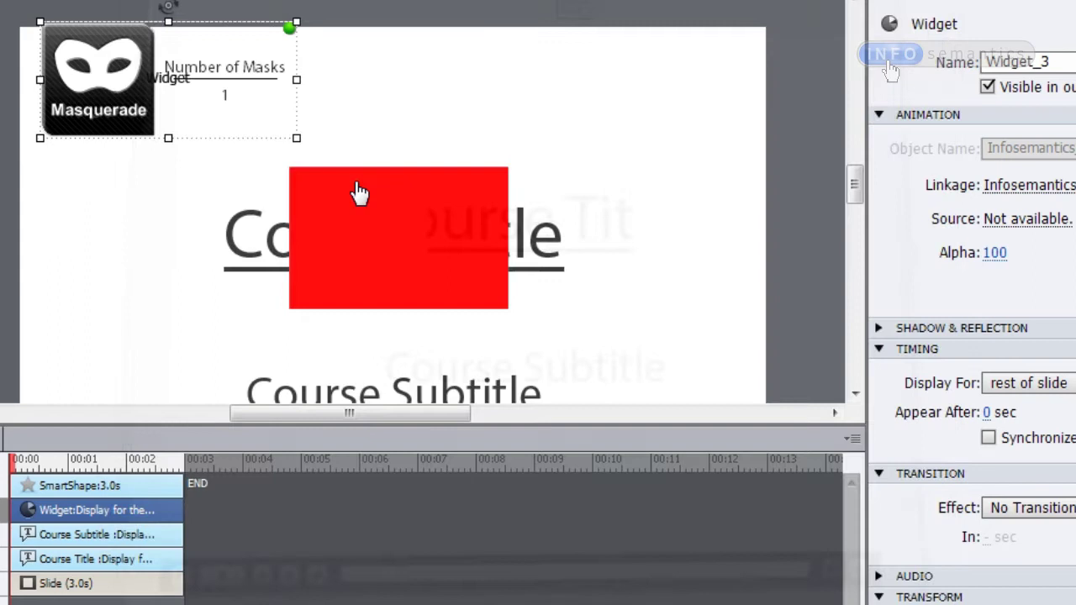
Move the mask rectangle left over the word Course and preview the slide.
{"action": "left_click", "coordinate": [408, 271]}
{"action": "left_click_drag", "start_coordinate": [461, 256], "coordinate": [377, 271]}
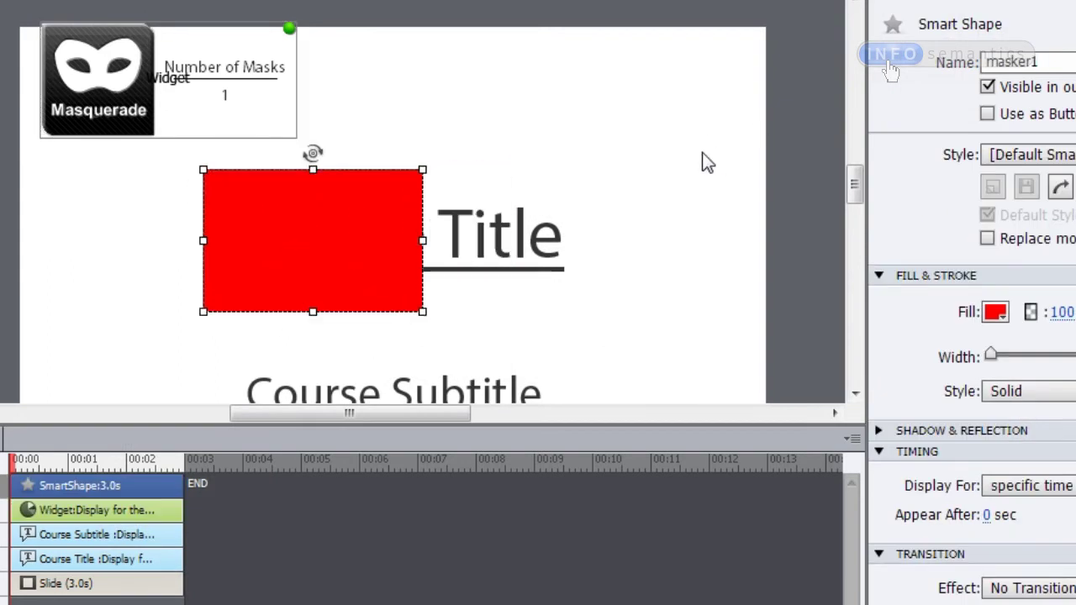
{"action": "key", "text": "F4"}
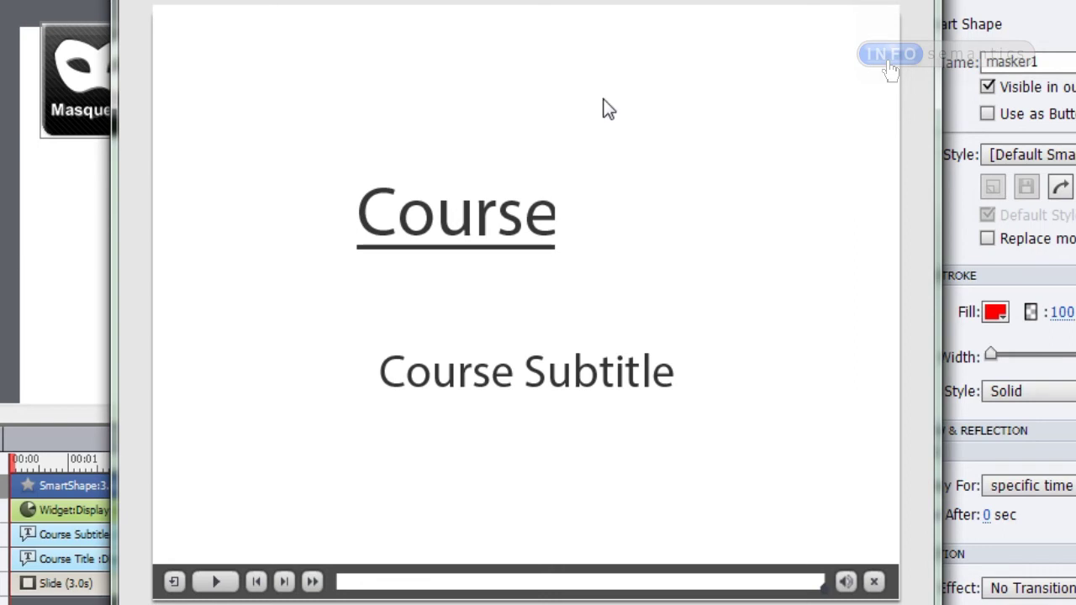
{"action": "key", "text": "Escape"}
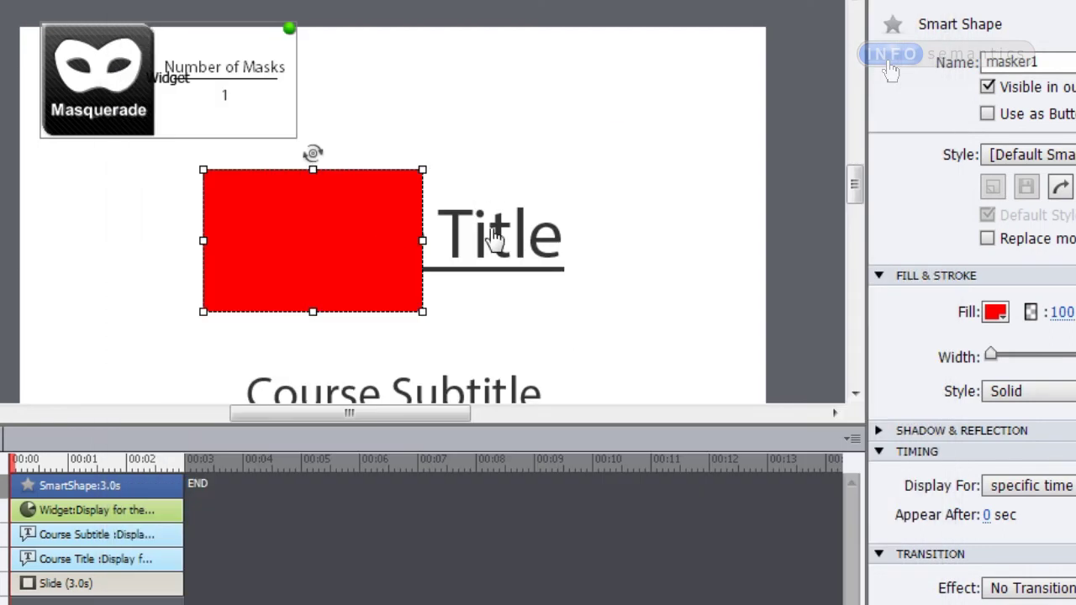
Widen the rectangle to the title's full width and nudge it left off Course Title.
{"action": "left_click_drag", "start_coordinate": [422, 241], "coordinate": [575, 254]}
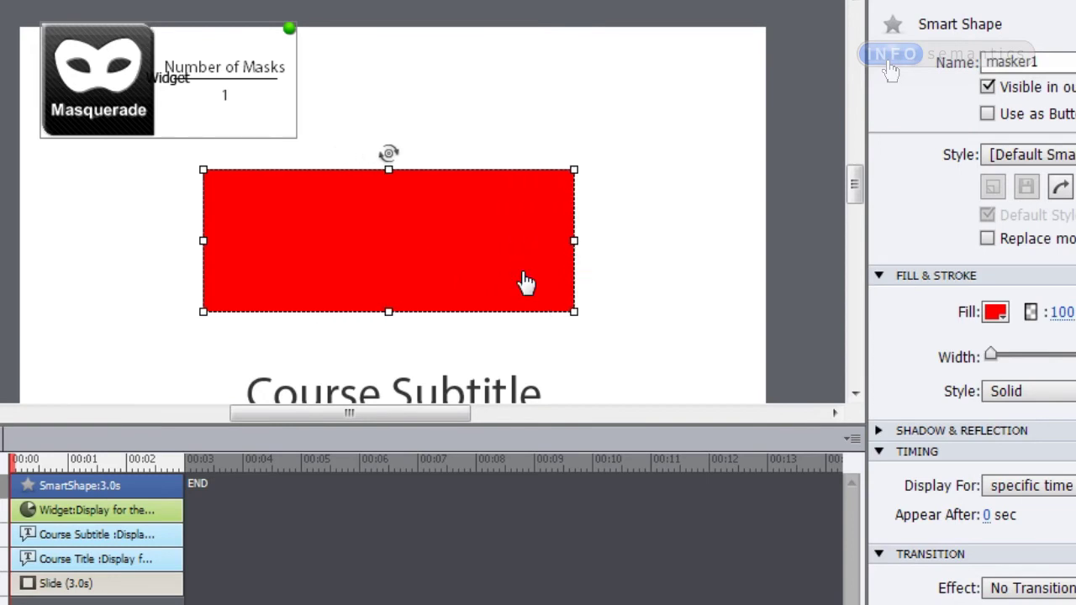
{"action": "key", "text": "shift+Left"}
{"action": "key", "text": "shift+Left"}
{"action": "key", "text": "shift+Left"}
{"action": "key", "text": "shift+Left"}
{"action": "key", "text": "shift+Left"}
{"action": "key", "text": "shift+Left"}
{"action": "key", "text": "shift+Left"}
{"action": "key", "text": "shift+Left"}
{"action": "key", "text": "shift+Left"}
{"action": "key", "text": "shift+Left"}
{"action": "key", "text": "shift+Left"}
{"action": "key", "text": "shift+Left"}
{"action": "key", "text": "shift+Left"}
{"action": "key", "text": "shift+Left"}
{"action": "key", "text": "shift+Left"}
{"action": "key", "text": "shift+Left"}
{"action": "key", "text": "shift+Left"}
{"action": "key", "text": "shift+Left"}
{"action": "key", "text": "shift+Left"}
{"action": "key", "text": "shift+Left"}
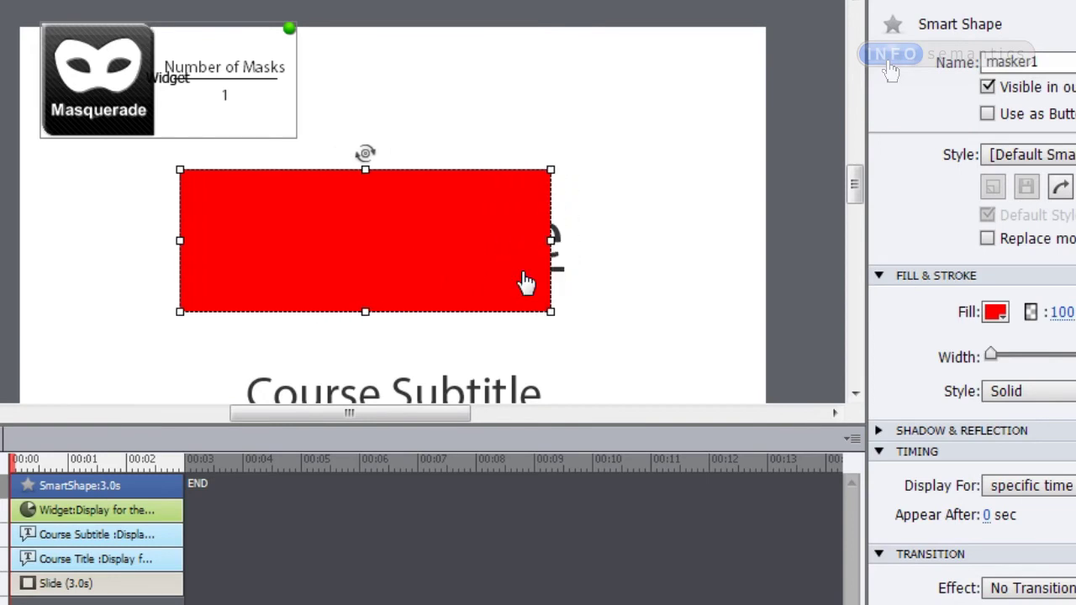
{"action": "key", "text": "shift+Left"}
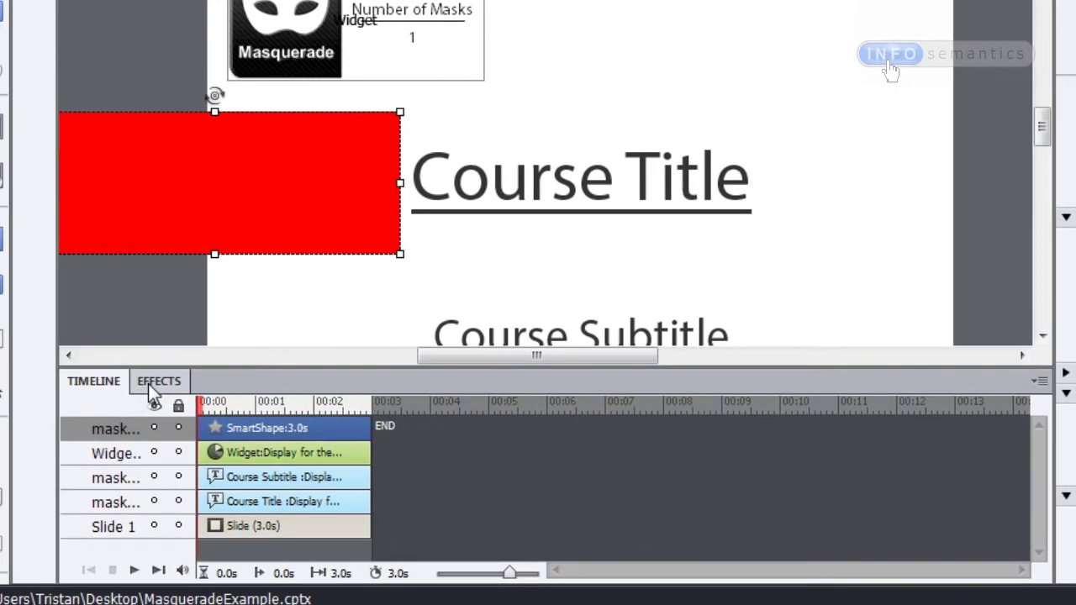
Add a LeftToRight motion path to the rectangle, starting about 1 s in and ending over the title.
{"action": "left_click", "coordinate": [153, 385]}
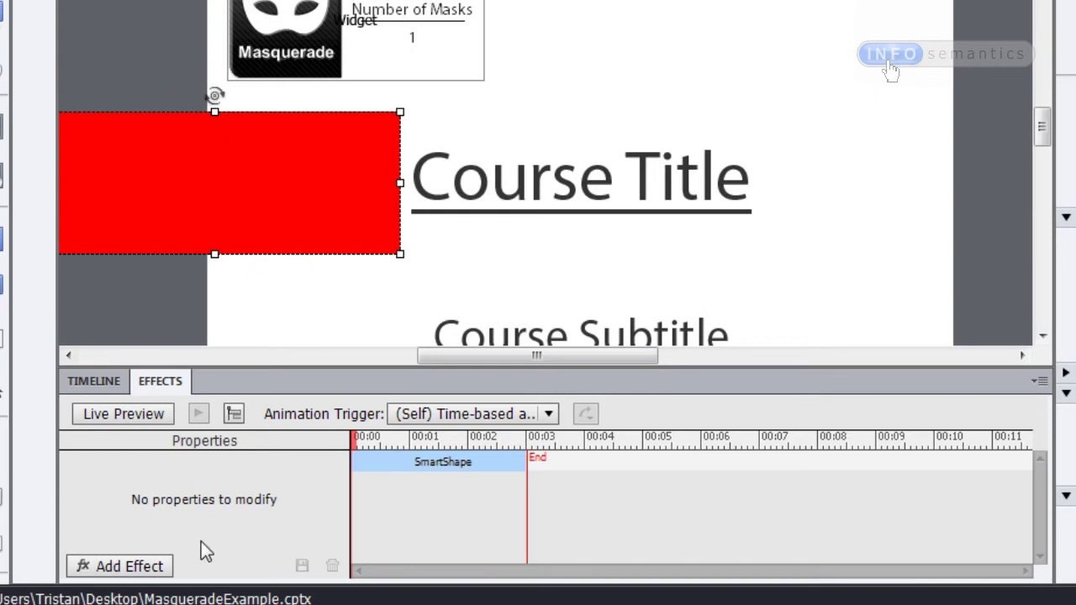
{"action": "left_click", "coordinate": [126, 567]}
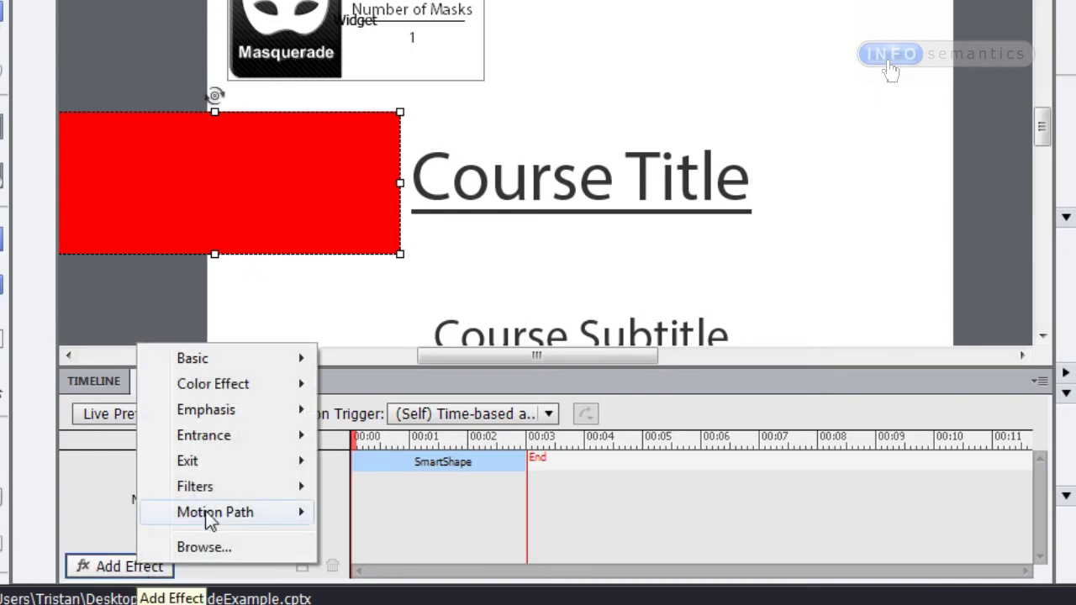
{"action": "mouse_move", "coordinate": [210, 512]}
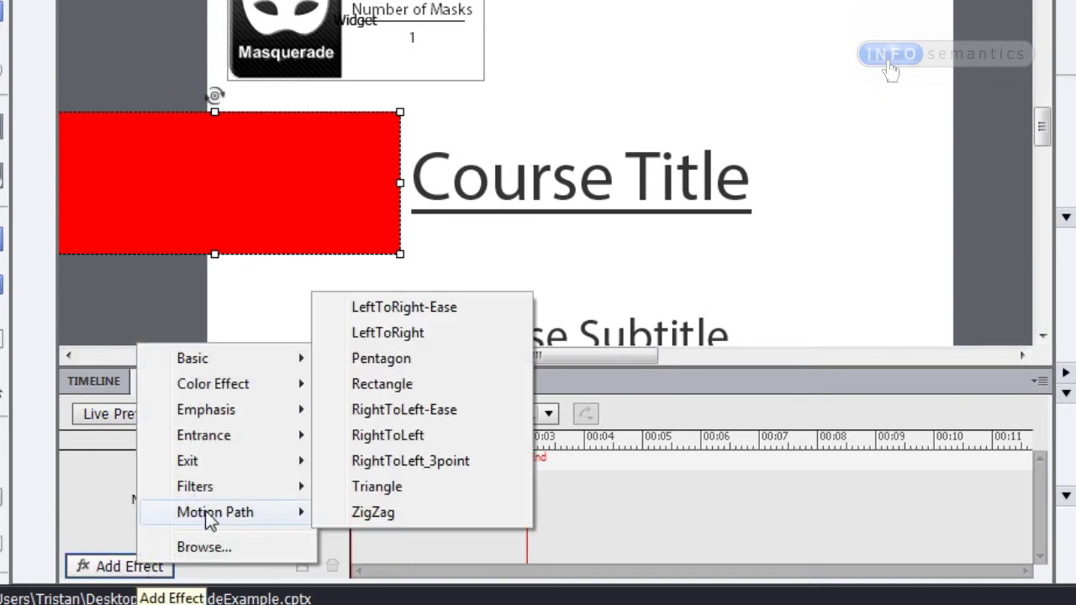
{"action": "left_click", "coordinate": [418, 334]}
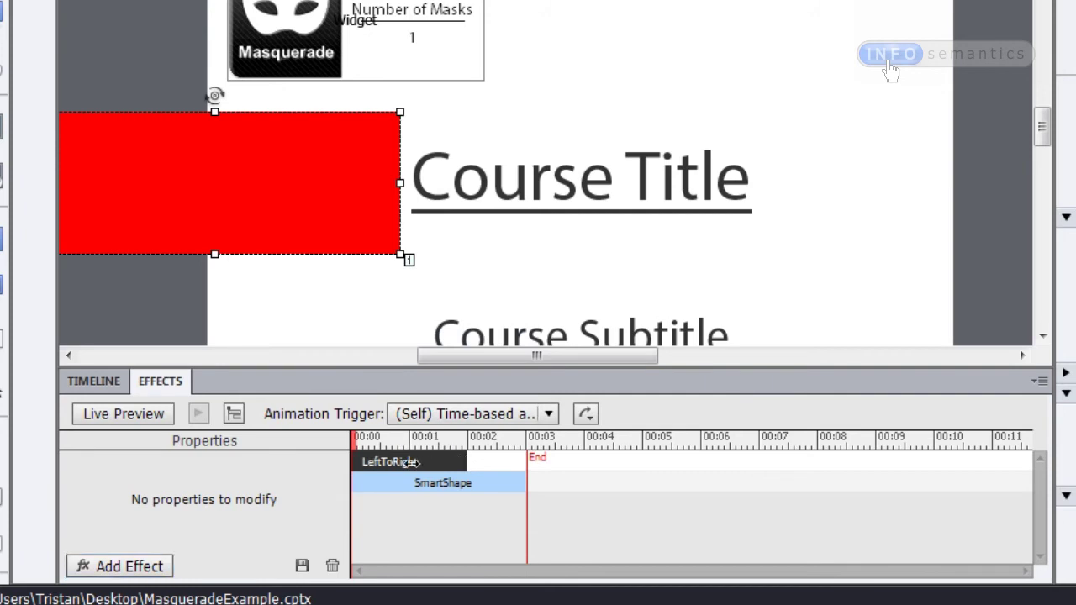
{"action": "left_click_drag", "start_coordinate": [391, 463], "coordinate": [452, 468]}
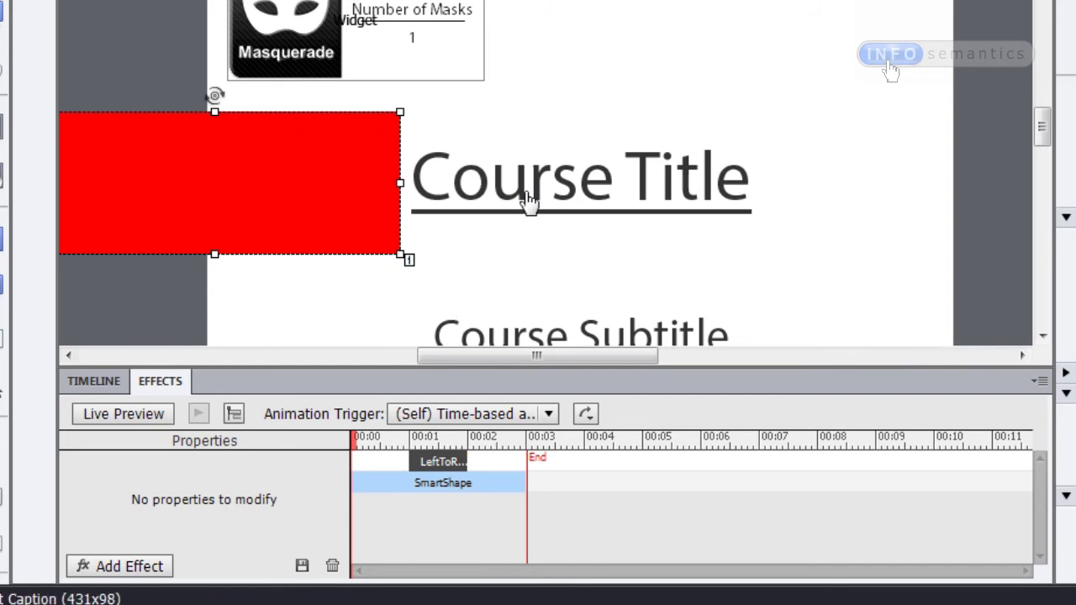
{"action": "left_click", "coordinate": [411, 262]}
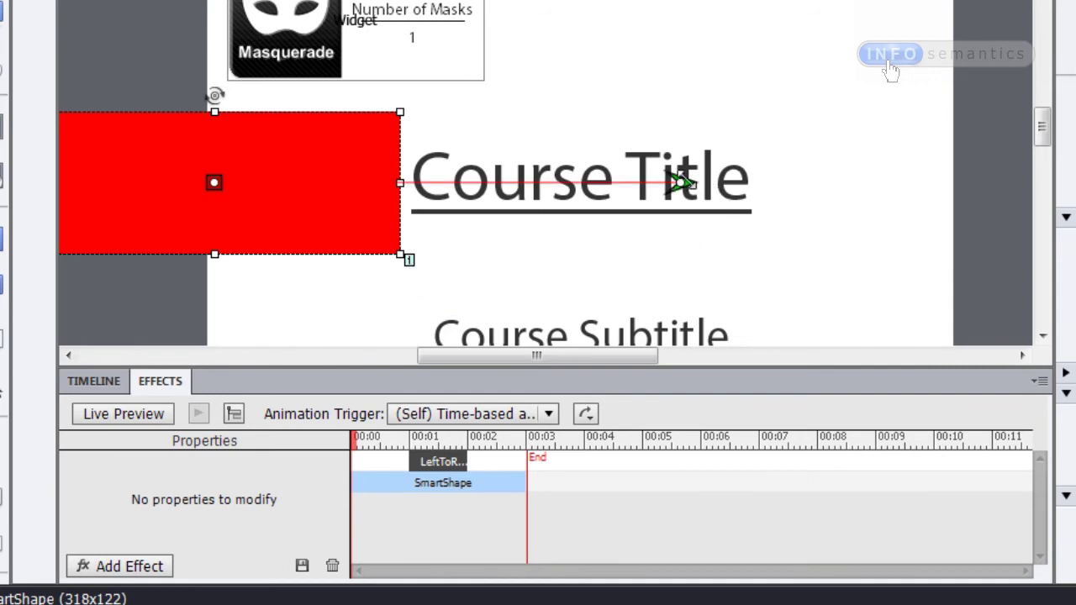
{"action": "left_click_drag", "start_coordinate": [679, 182], "coordinate": [598, 182]}
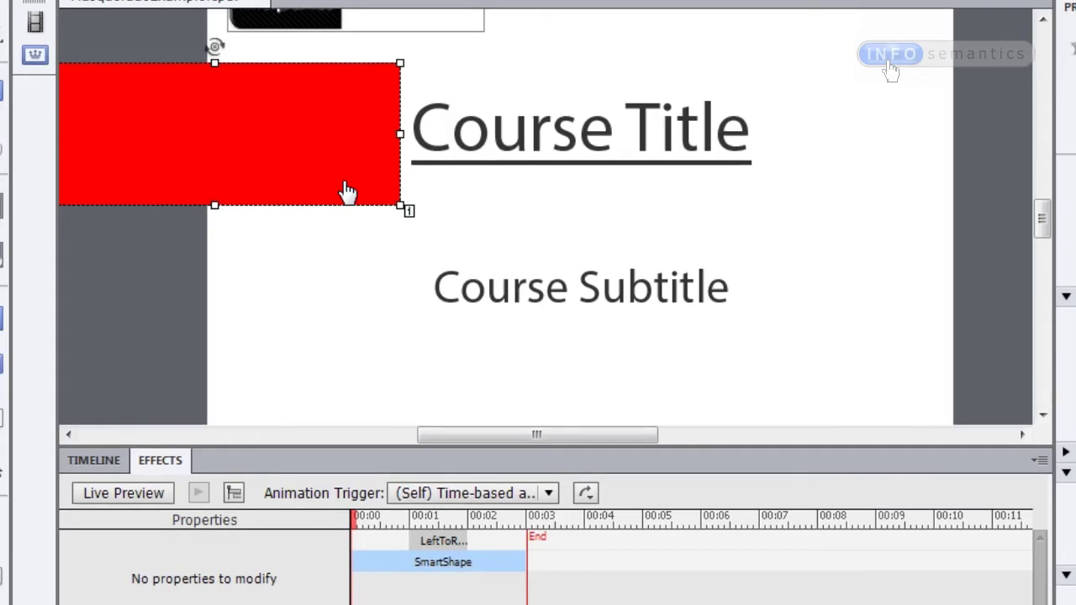
Duplicate the red mask shape and place the copy beside Course Subtitle.
{"action": "key", "text": "ctrl+c"}
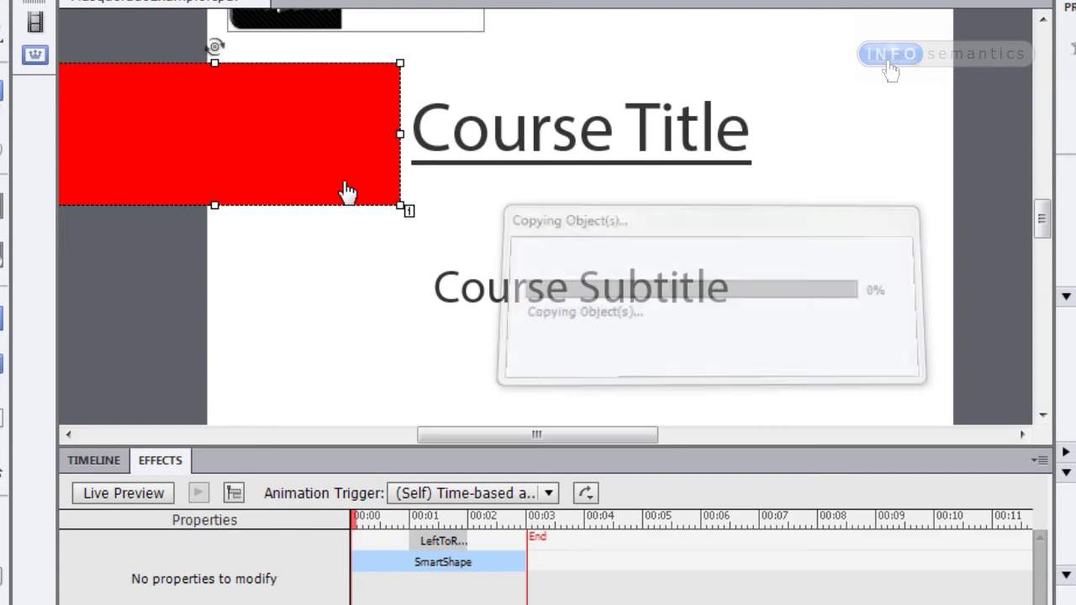
{"action": "key", "text": "ctrl+v"}
{"action": "left_click_drag", "start_coordinate": [367, 196], "coordinate": [389, 326]}
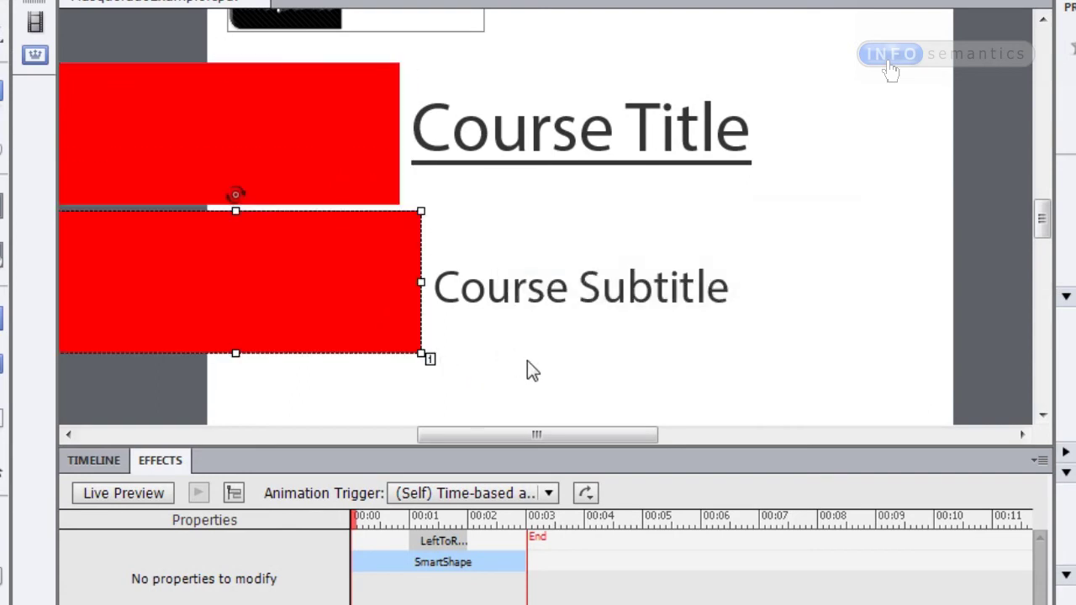
{"action": "key", "text": "Down"}
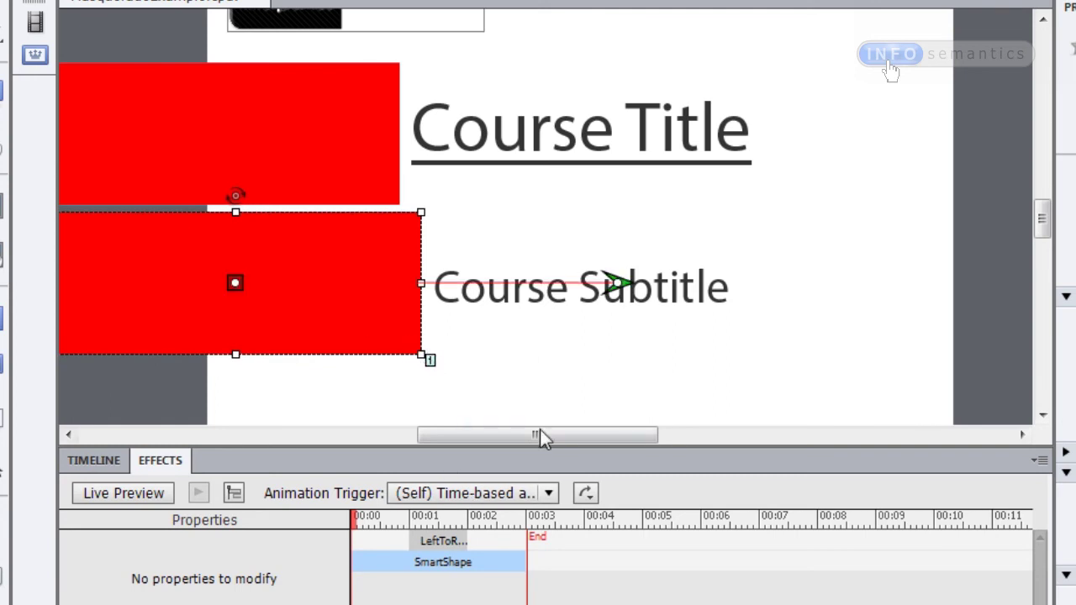
Delay the copy's LeftToRight effect in the timeline so it starts later.
{"action": "left_click", "coordinate": [443, 541]}
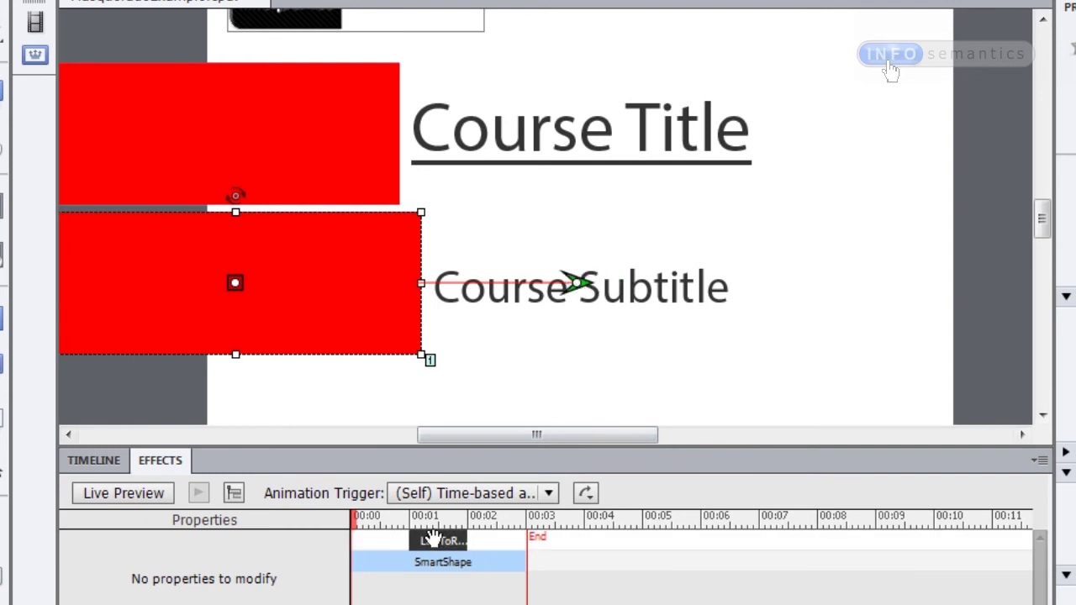
{"action": "left_click_drag", "start_coordinate": [465, 544], "coordinate": [496, 544]}
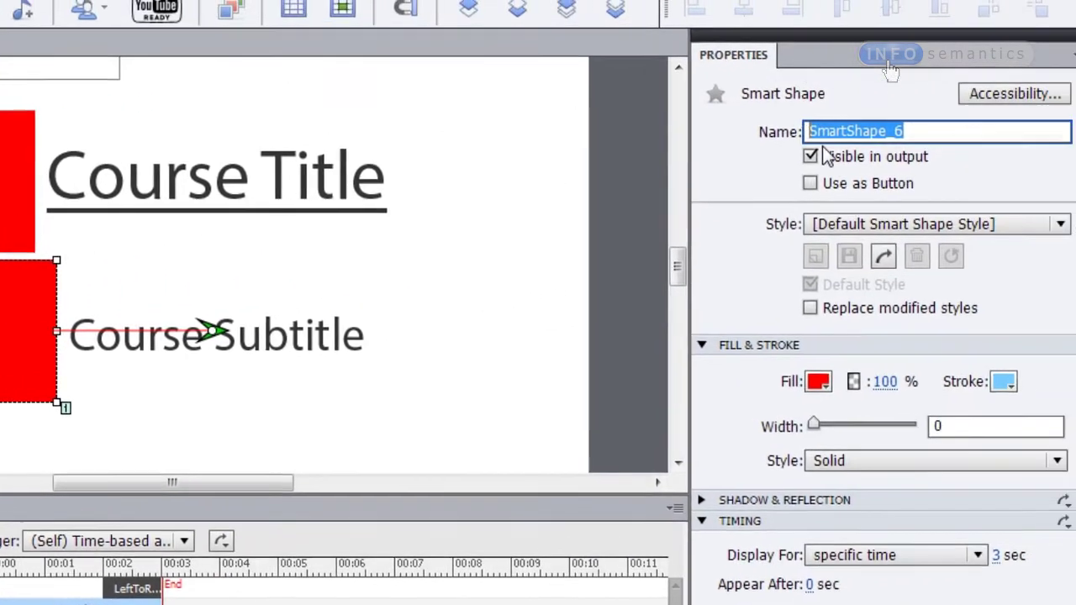
{"action": "type", "text": "m"}
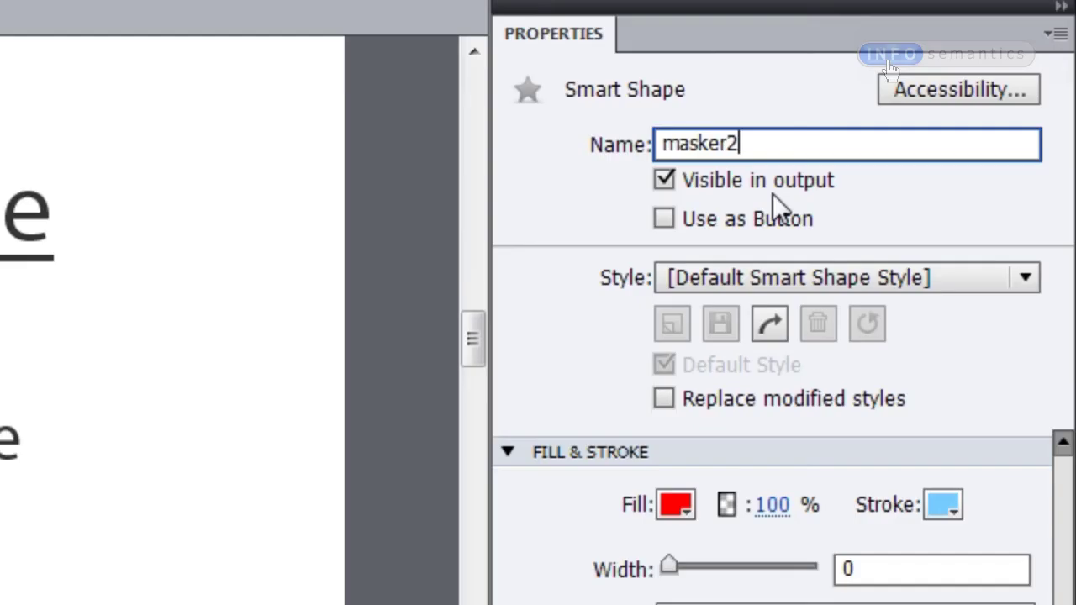
Correct the shape's name in Properties so it reads masker1.
{"action": "key", "text": "BackSpace"}
{"action": "key", "text": "BackSpace"}
{"action": "key", "text": "BackSpace"}
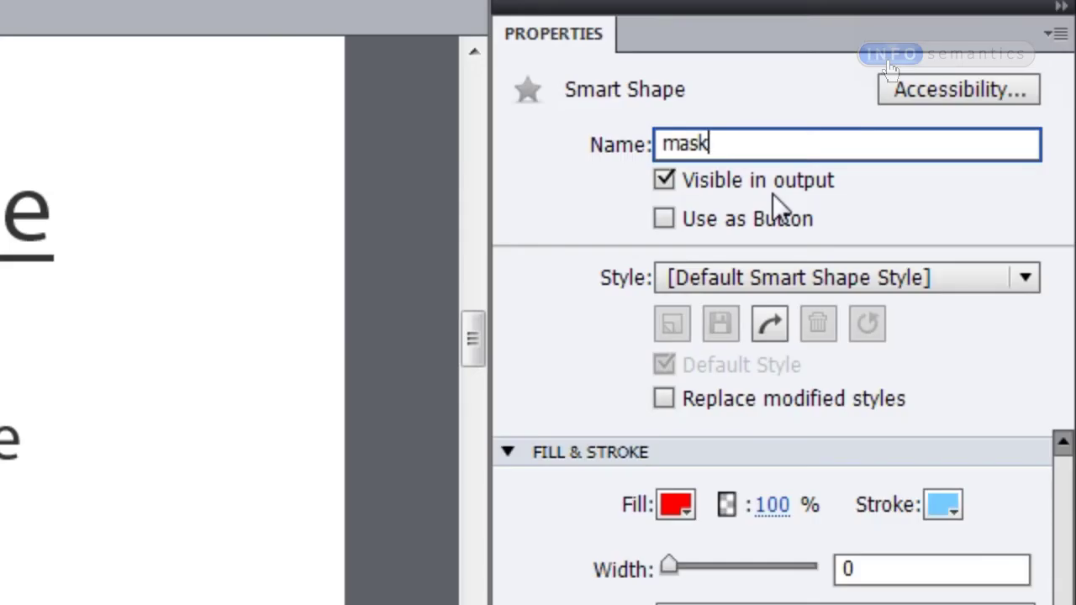
{"action": "type", "text": "er1"}
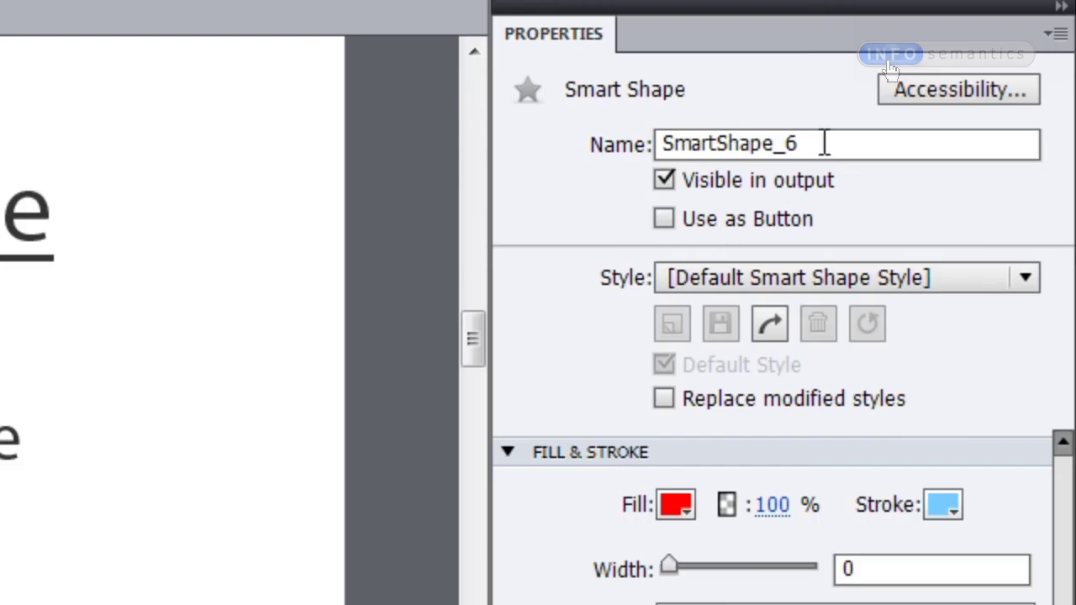
Rename the copied shape masker2 and add a second Masquerade mask named masker2.
{"action": "left_click", "coordinate": [824, 143]}
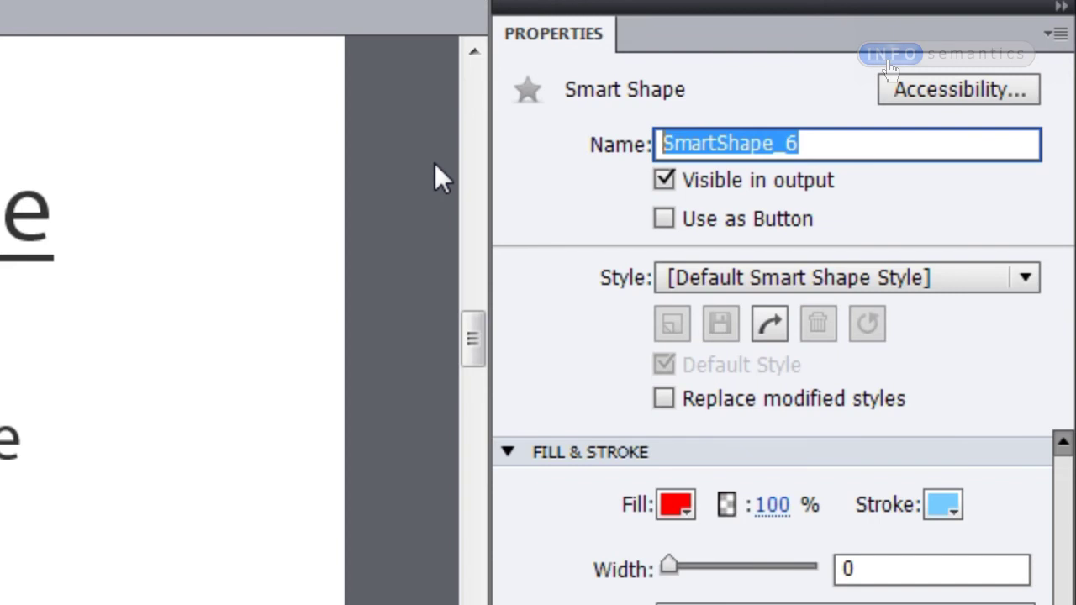
{"action": "type", "text": "masker2"}
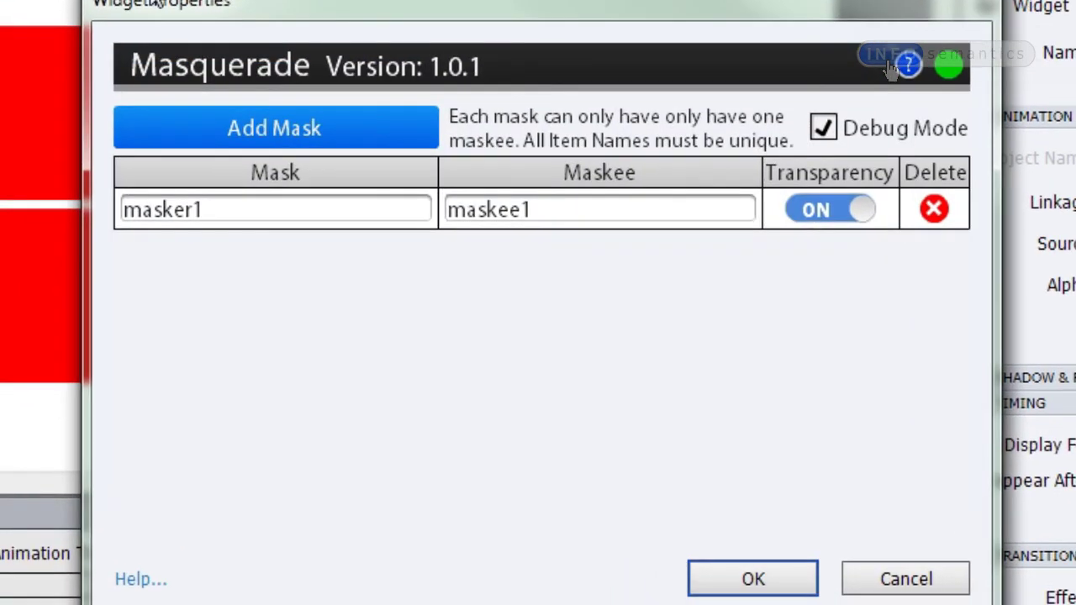
{"action": "left_click", "coordinate": [260, 134]}
{"action": "left_click", "coordinate": [239, 210]}
{"action": "type", "text": "masker2"}
Pair the new mask with maskee2, then preview the slide and return to the editor.
{"action": "left_click", "coordinate": [495, 209]}
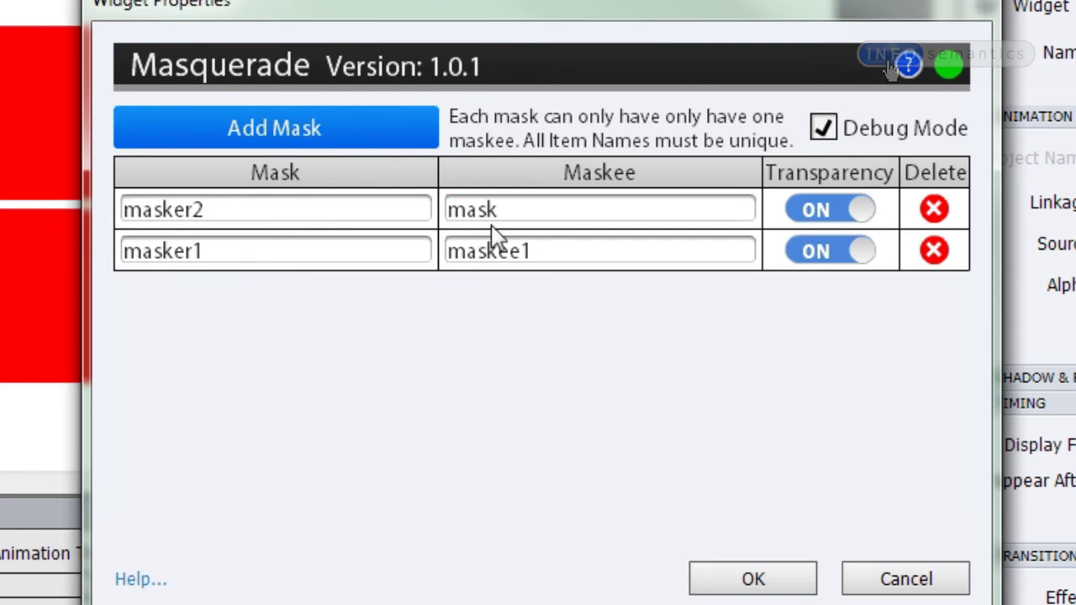
{"action": "type", "text": "maskee2"}
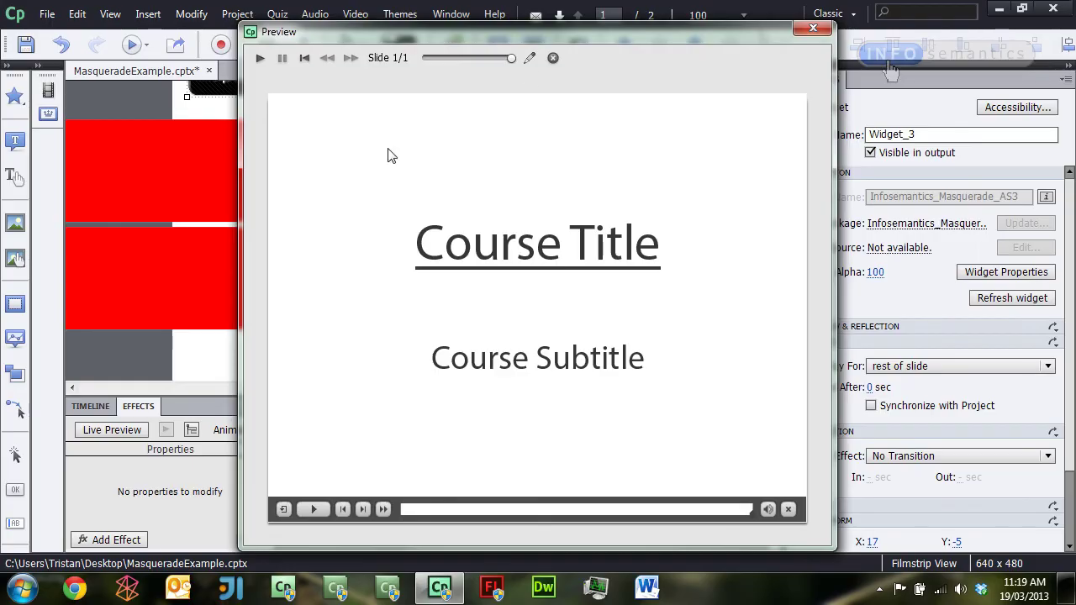
{"action": "left_click", "coordinate": [553, 60]}
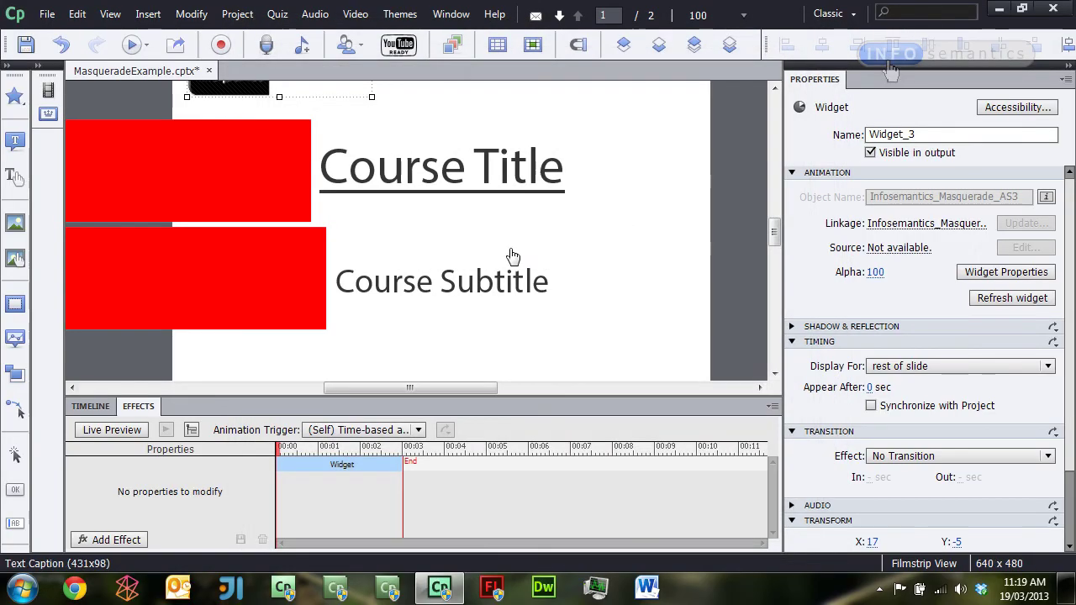
{"action": "left_click", "coordinate": [229, 202]}
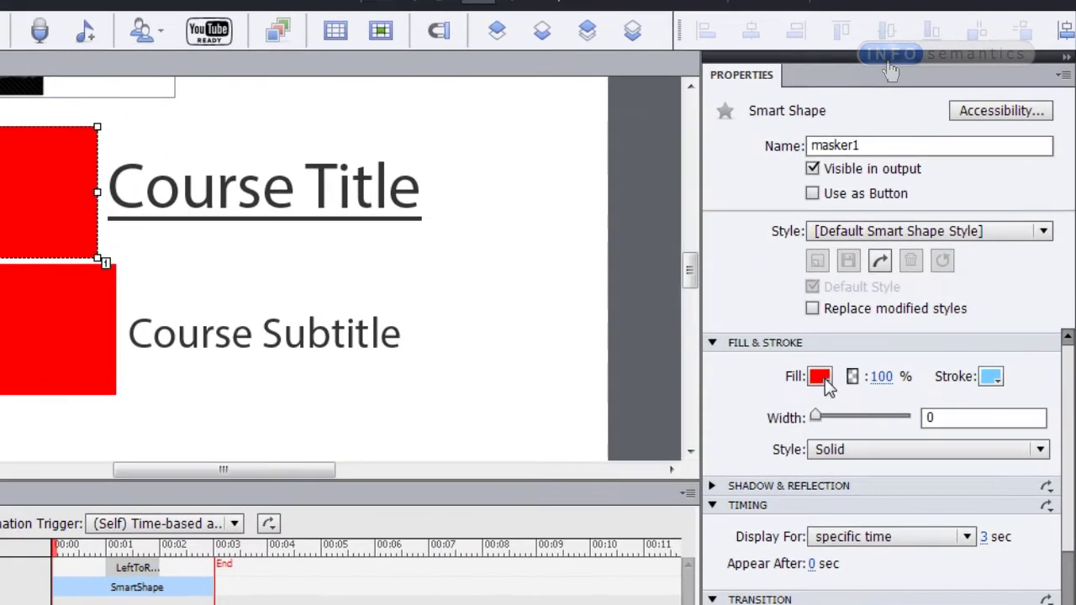
Switch the title mask's fill to the red custom gradient.
{"action": "left_click", "coordinate": [863, 334]}
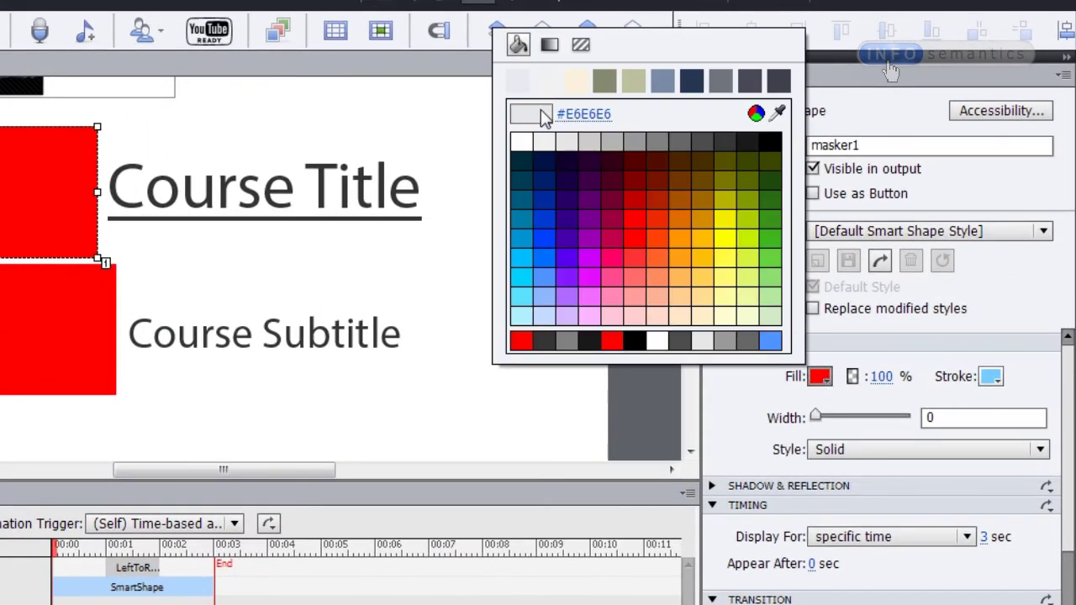
{"action": "left_click", "coordinate": [550, 46]}
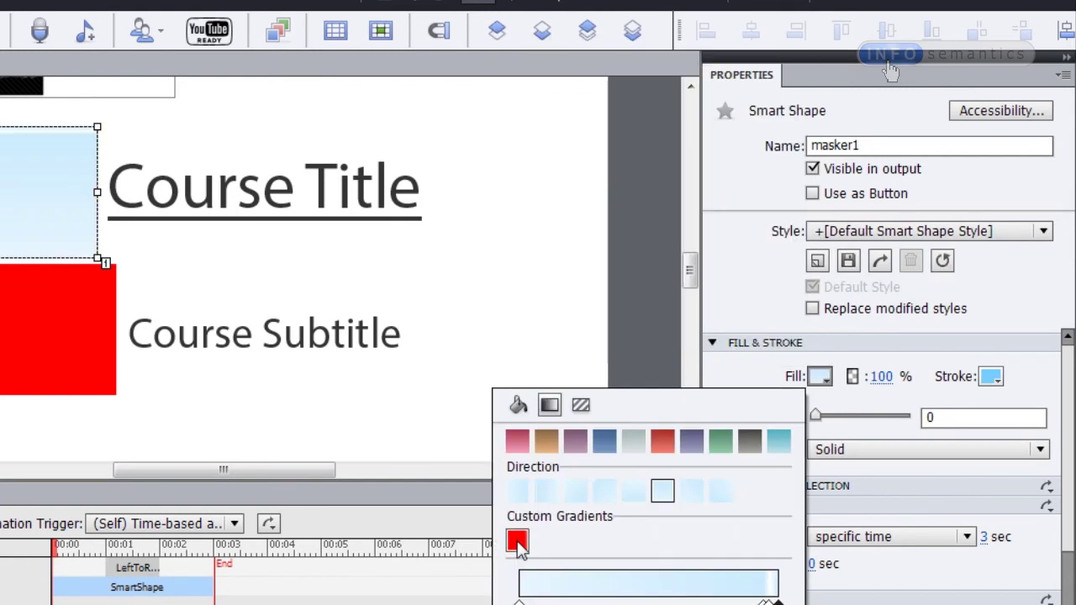
{"action": "left_click", "coordinate": [516, 542]}
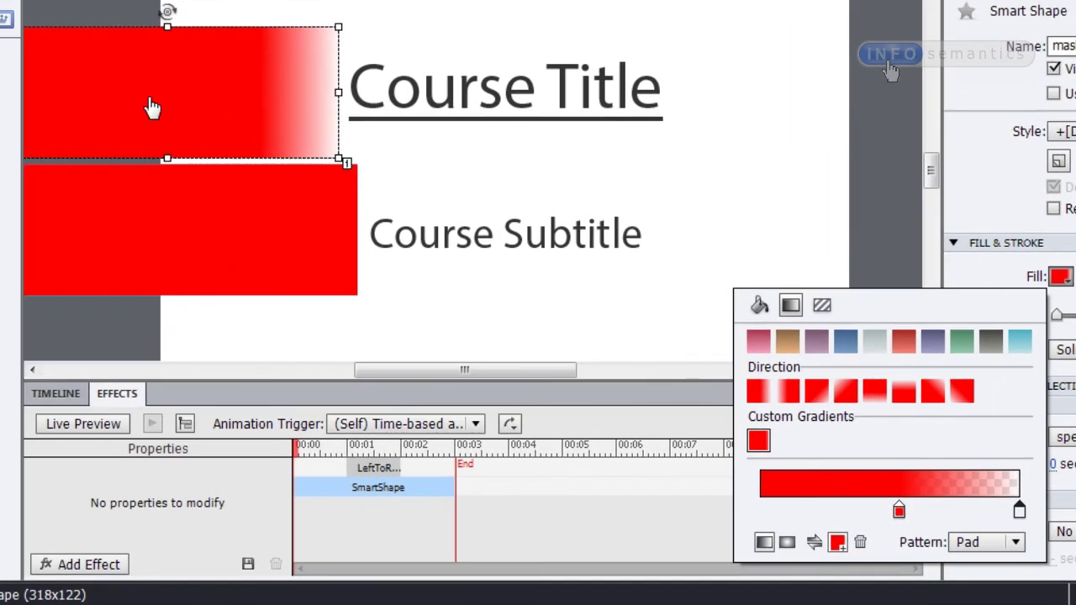
{"action": "left_click", "coordinate": [181, 105]}
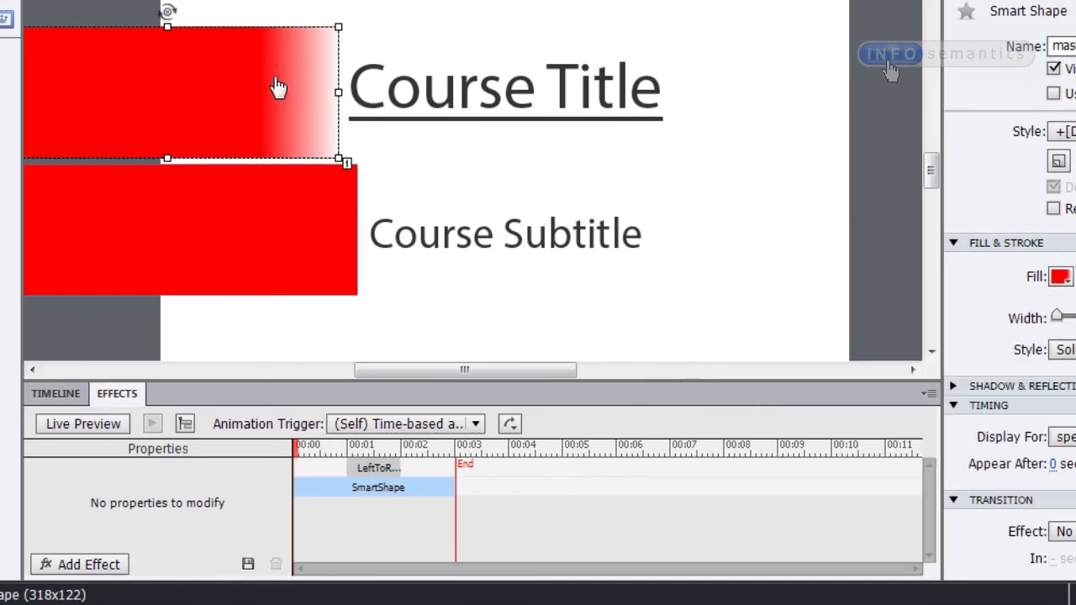
Set the gradient's right stop to 0% alpha so the fill fades to transparent.
{"action": "left_click", "coordinate": [1059, 277]}
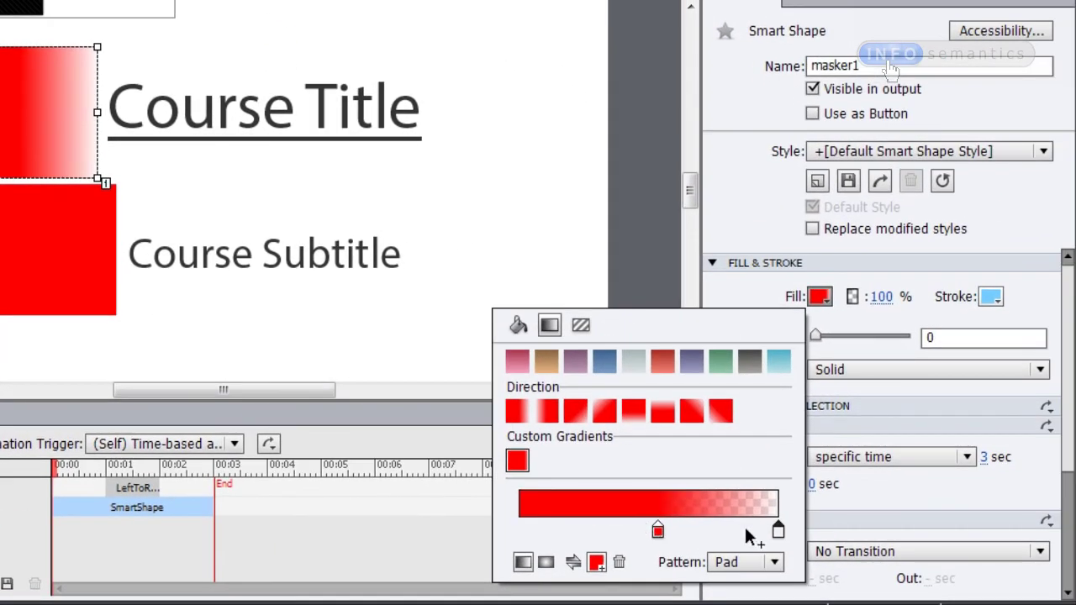
{"action": "left_click", "coordinate": [777, 530]}
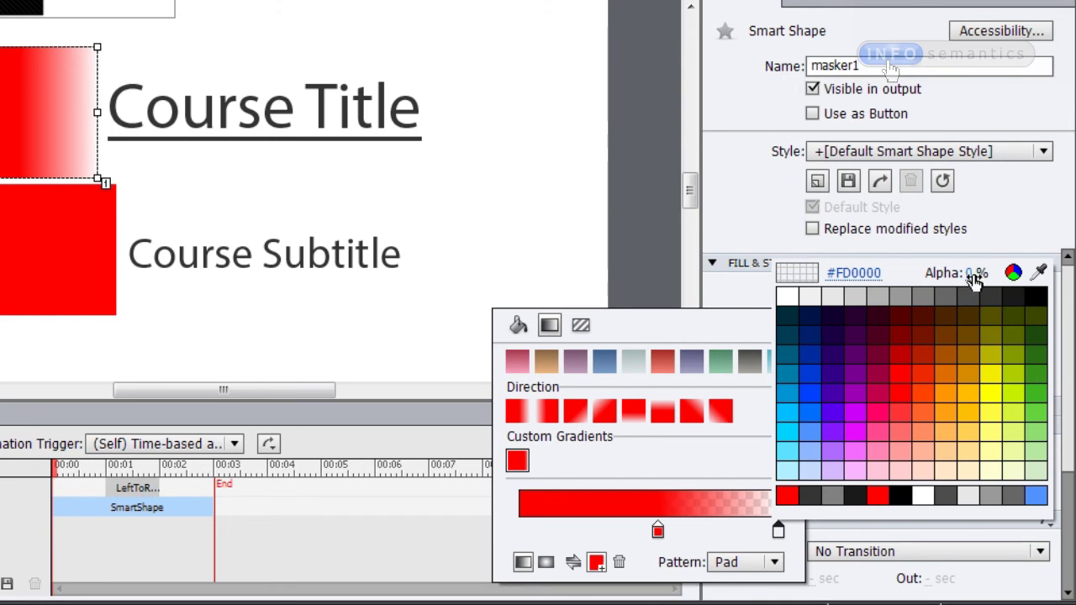
{"action": "left_click", "coordinate": [777, 528]}
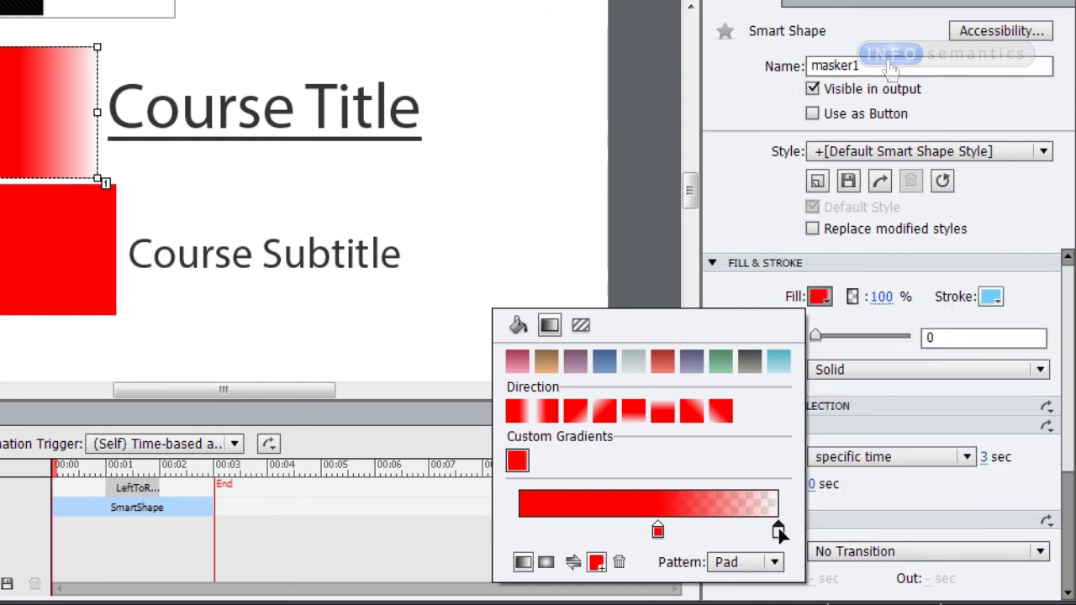
{"action": "left_click", "coordinate": [658, 531]}
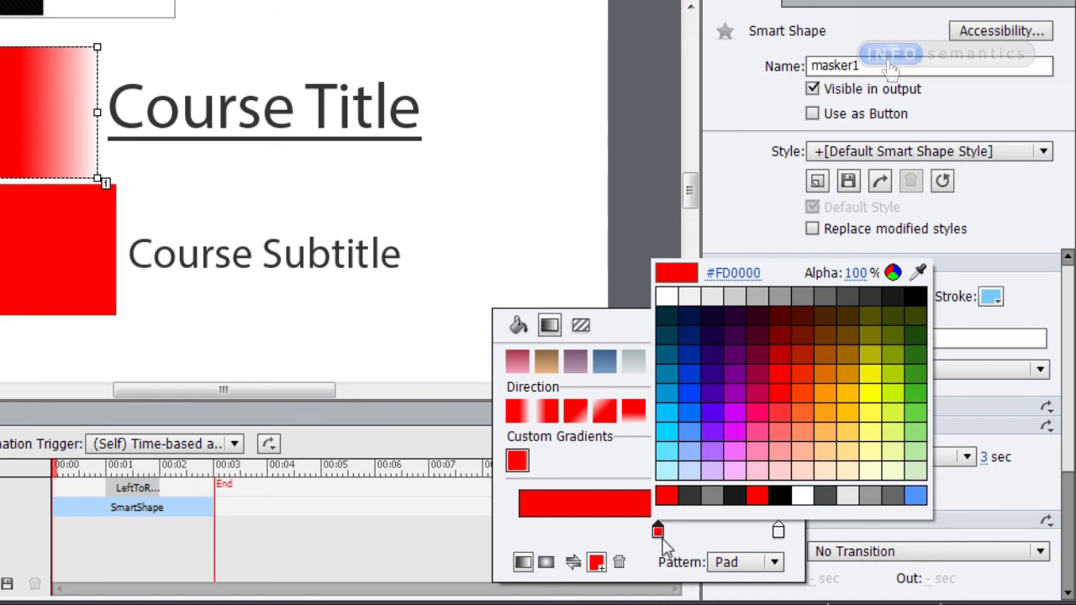
{"action": "left_click", "coordinate": [658, 532]}
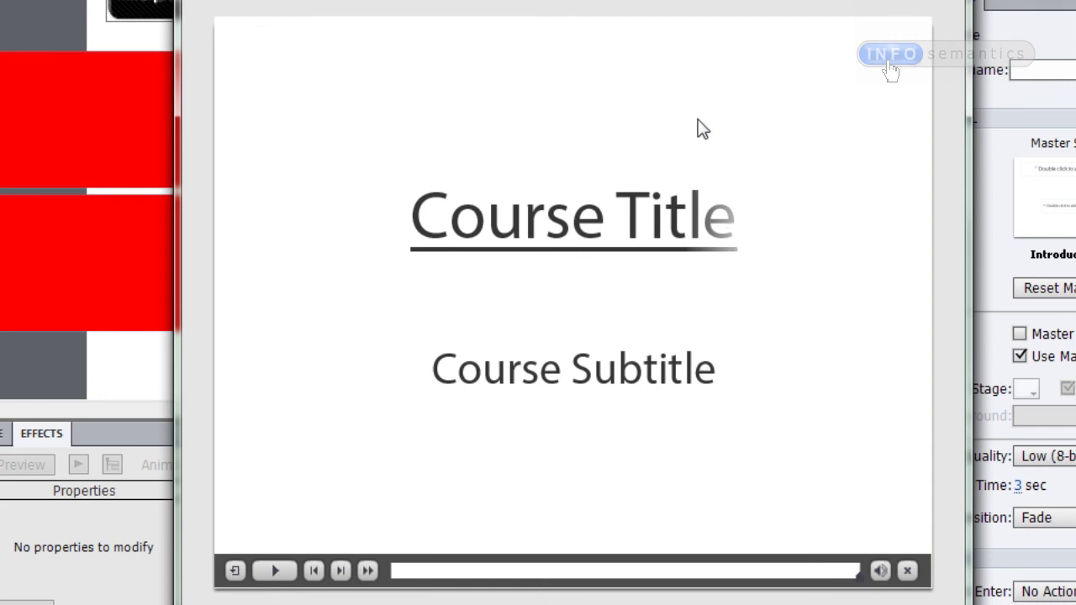
Save the Masquerade masker1–maskee1 pairing with transparency off, then preview the title and subtitle reveal.
{"action": "double_click", "coordinate": [258, 12]}
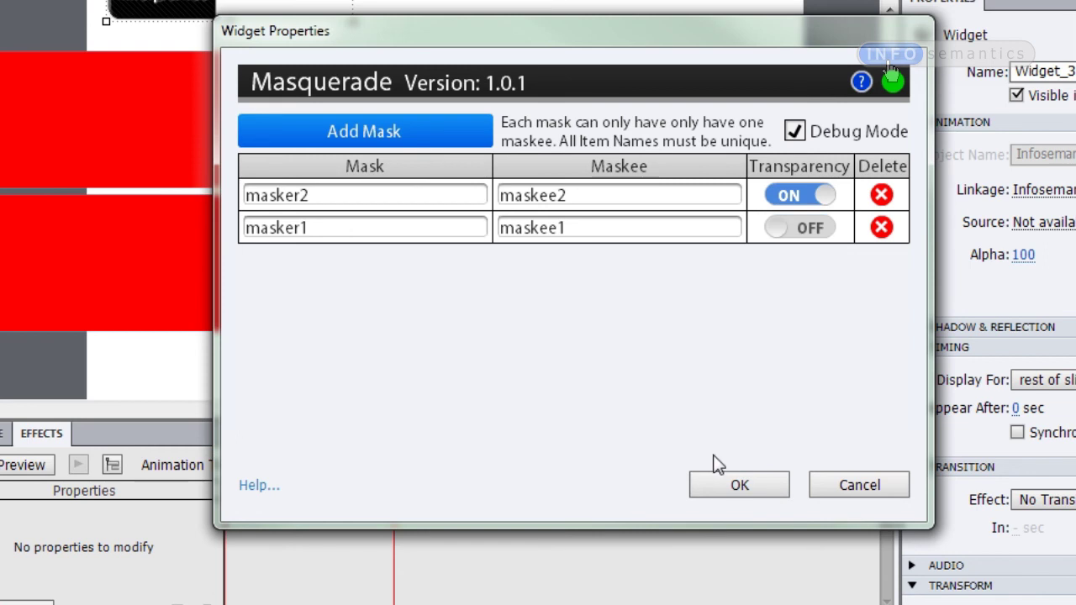
{"action": "left_click", "coordinate": [737, 486]}
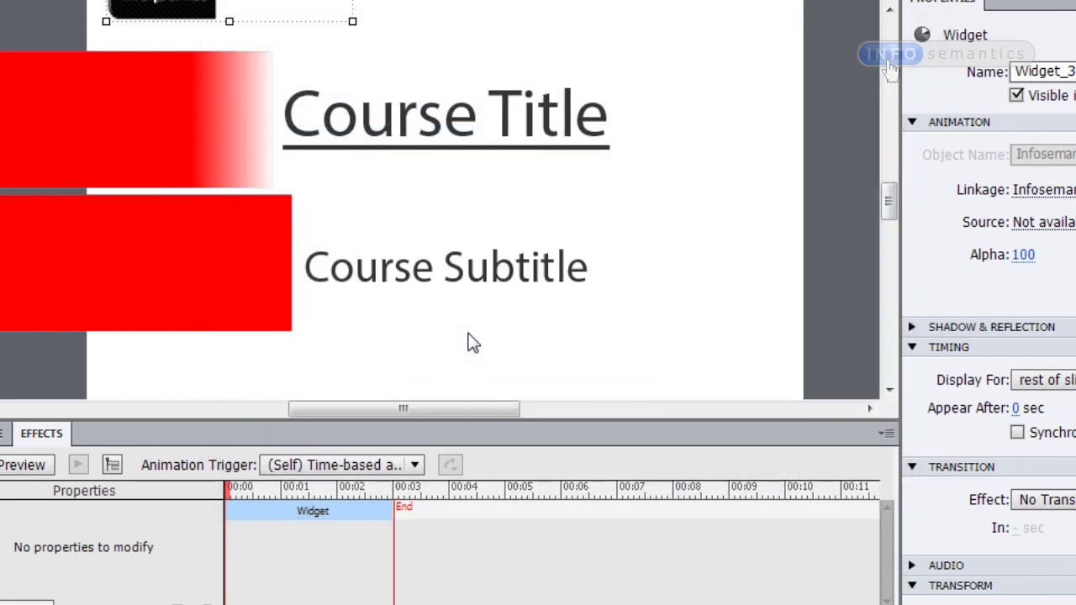
{"action": "key", "text": "F4"}
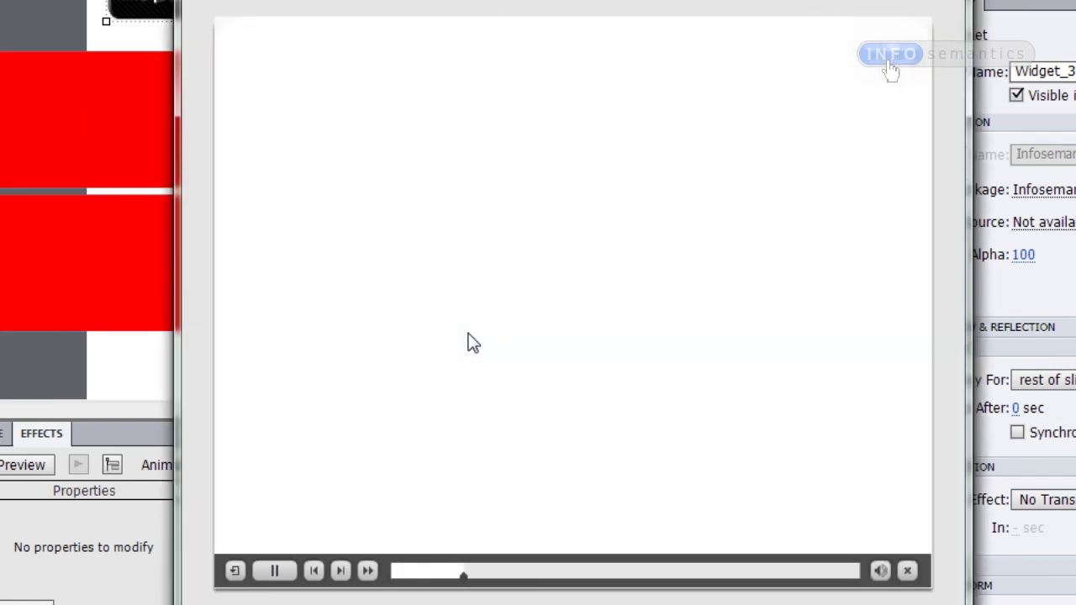